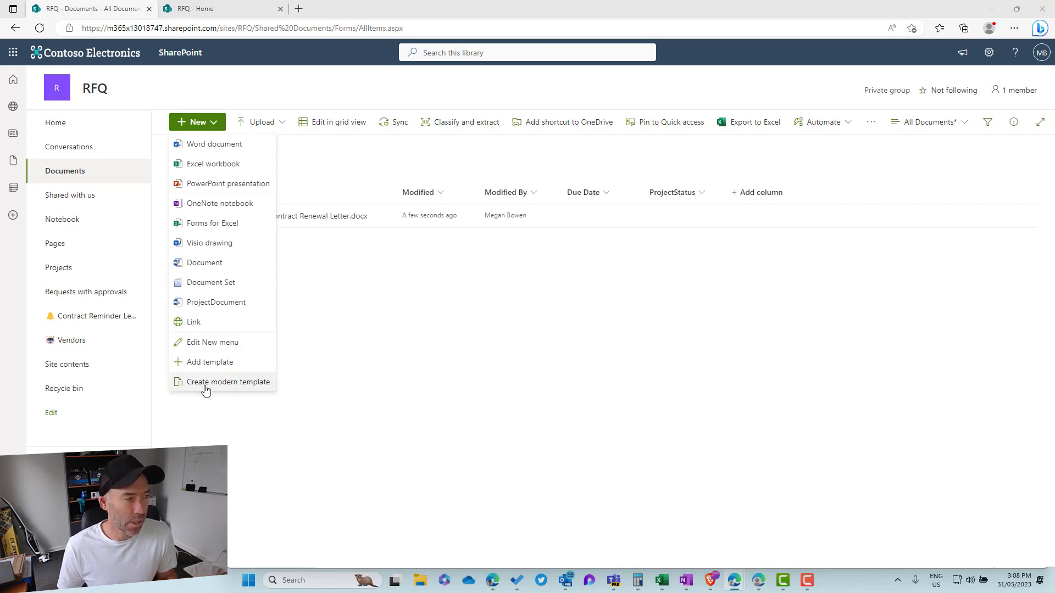
Start a modern template from an existing document via the New menu.
click(206, 383)
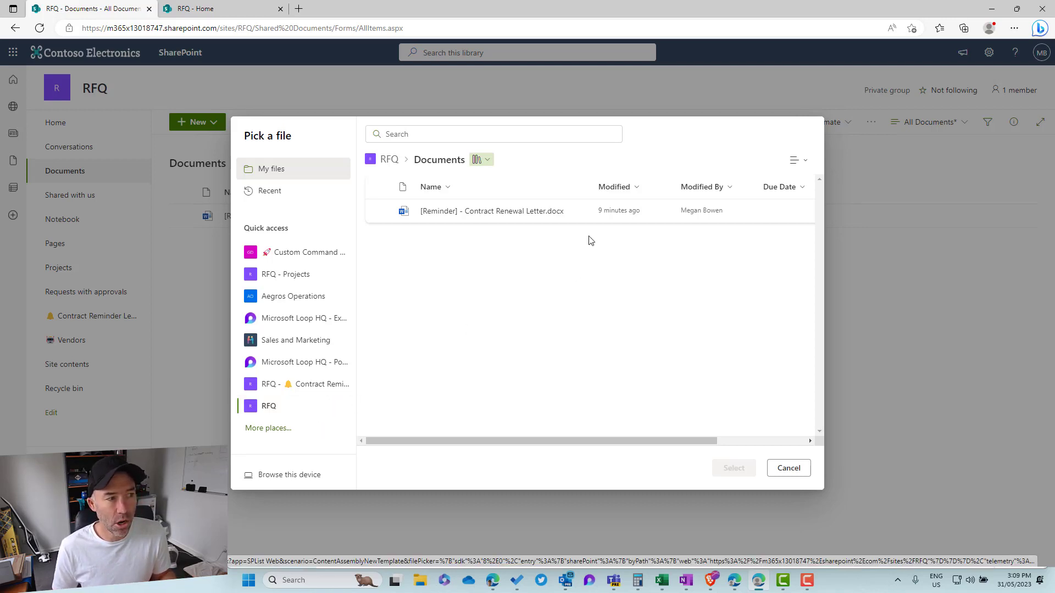
Choose Contract Renewal Letter.docx as the template source and open it.
click(580, 221)
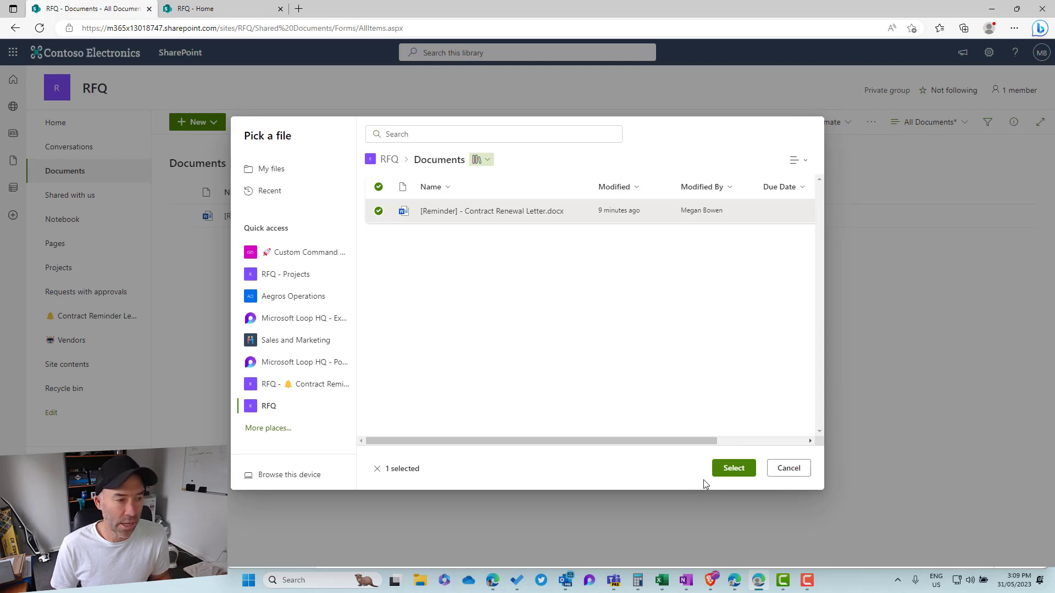
click(730, 471)
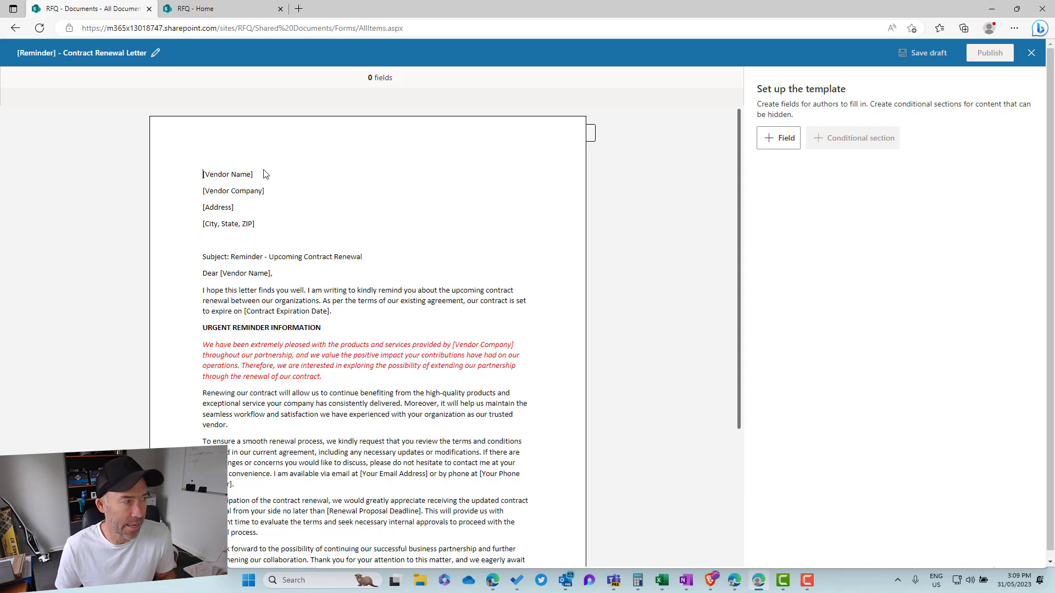
Create a Vendor Name field that replaces the whole [Vendor Name] placeholder.
drag(236, 175, 251, 174)
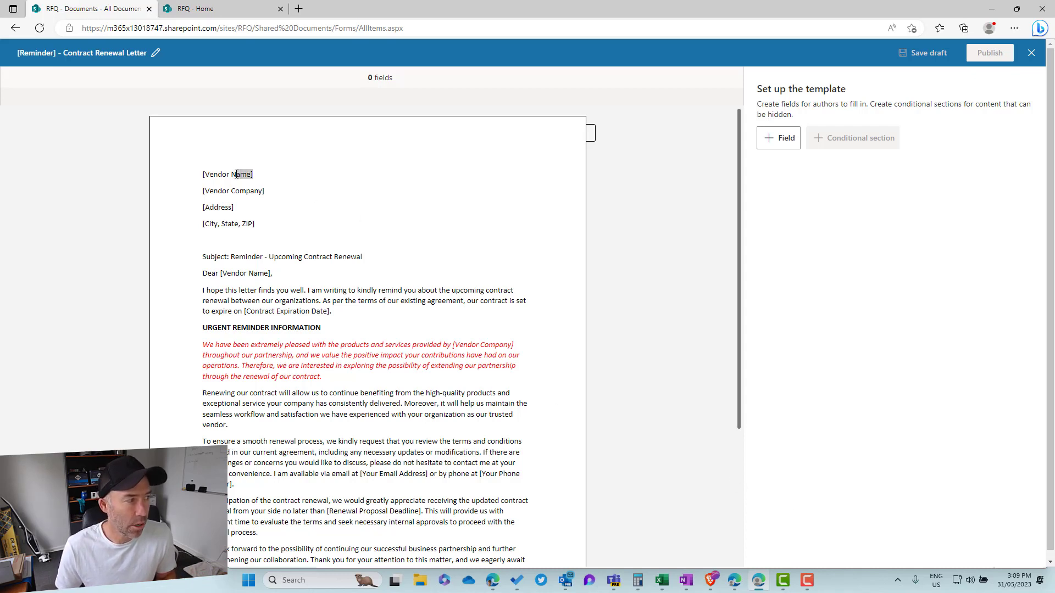
click(777, 144)
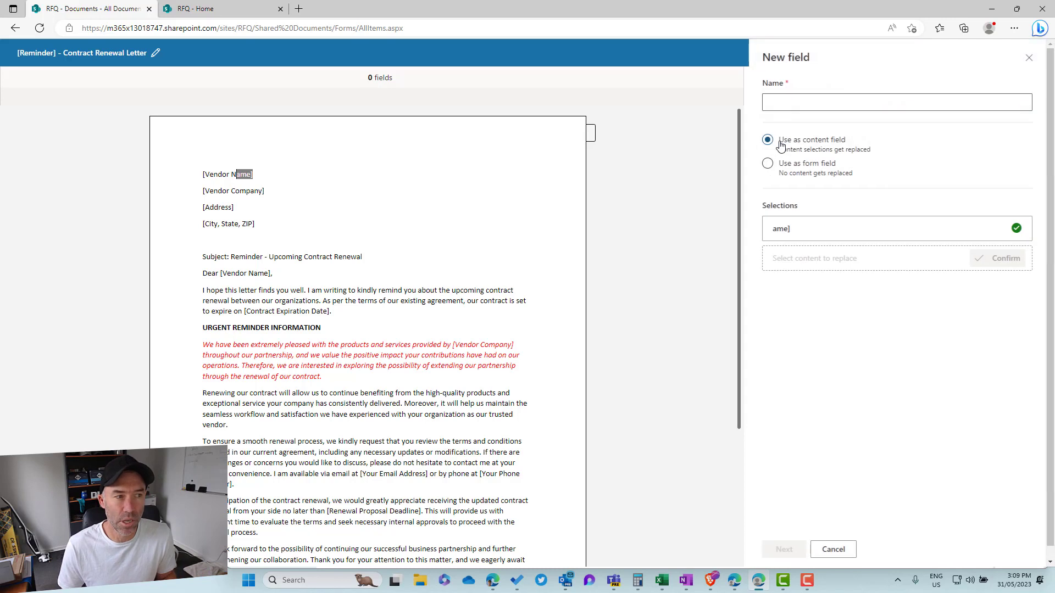
click(788, 103)
click(785, 141)
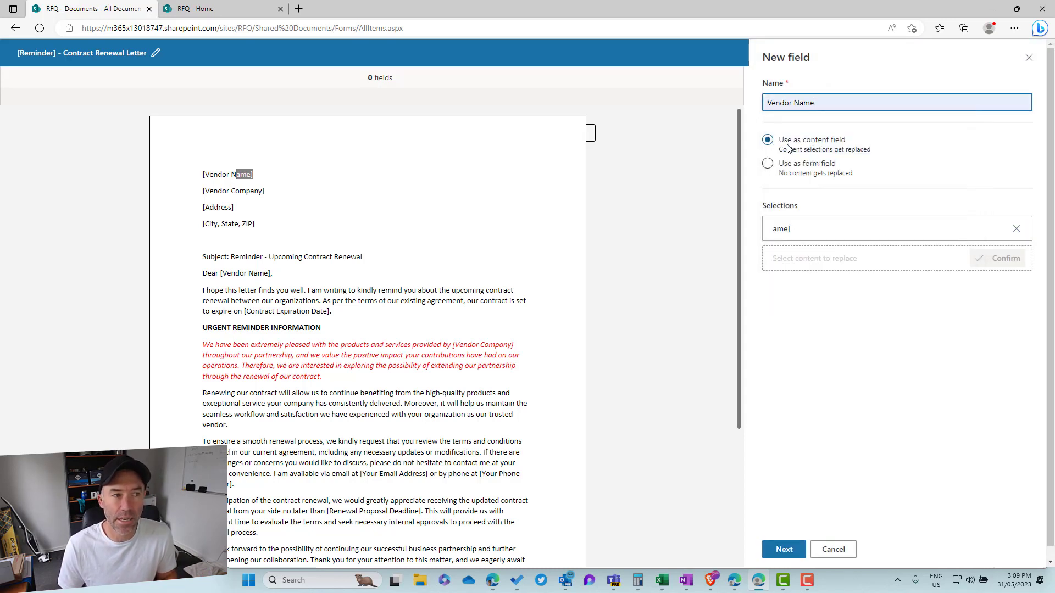
click(780, 228)
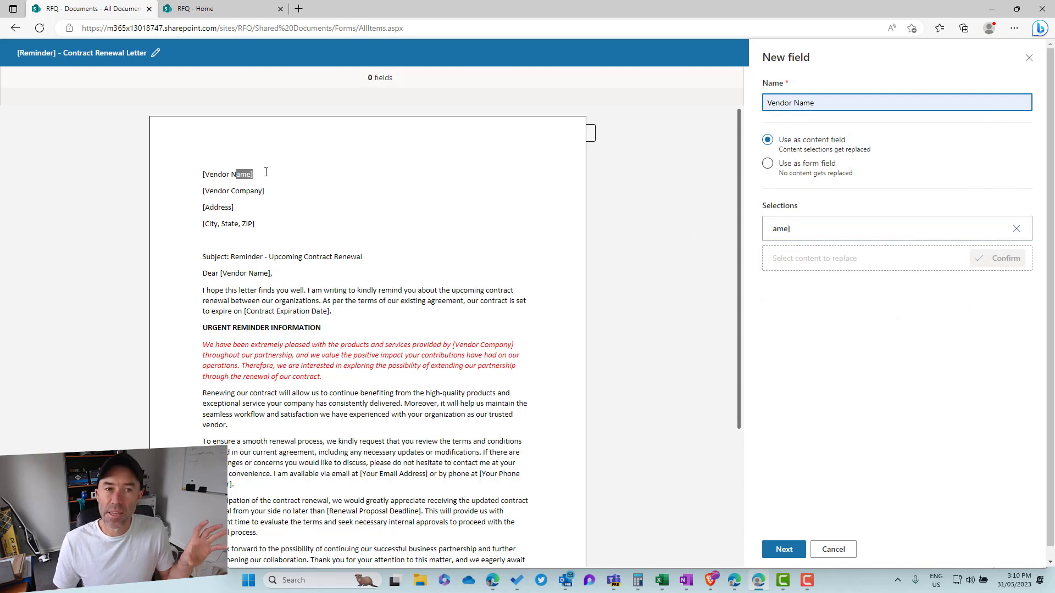
drag(266, 173, 203, 180)
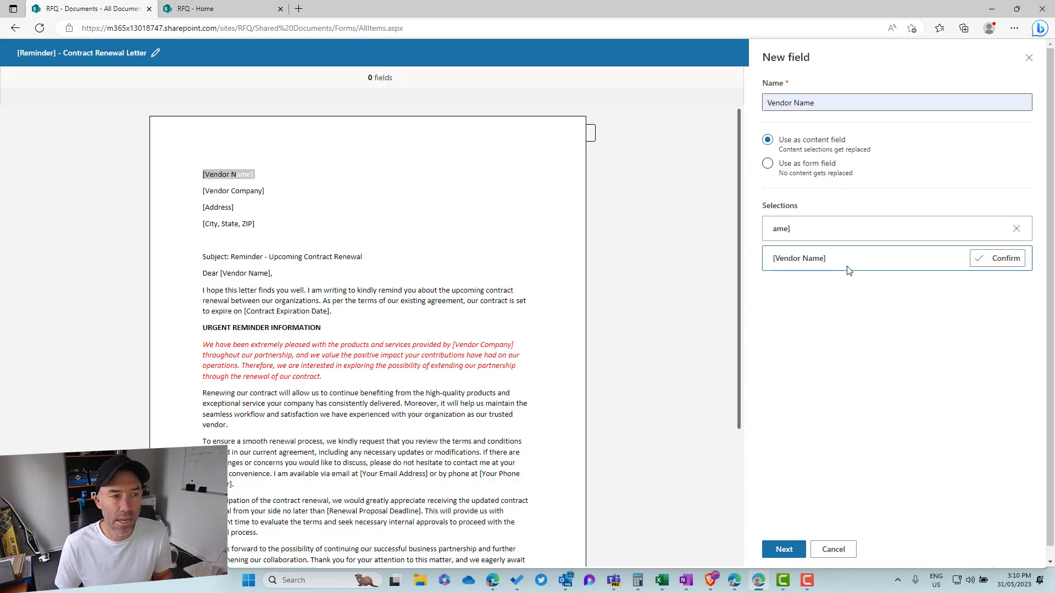
click(1016, 229)
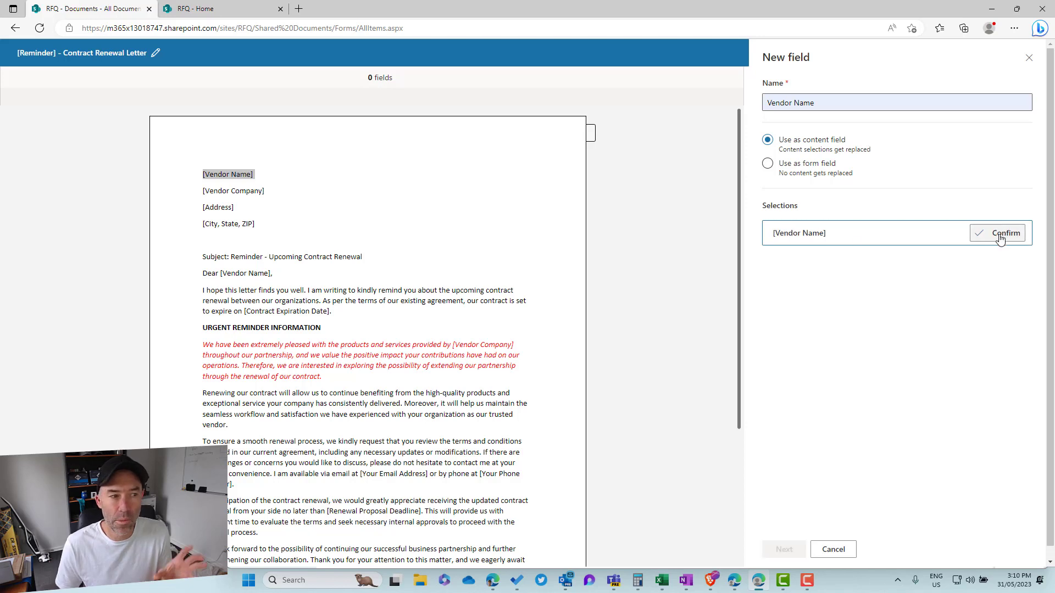
click(1000, 238)
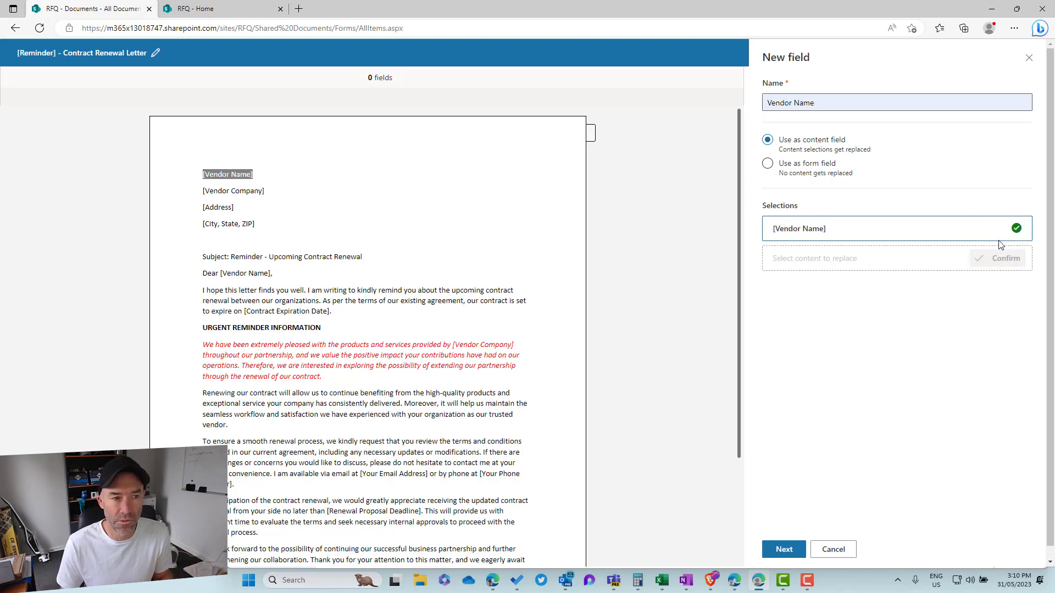
click(784, 549)
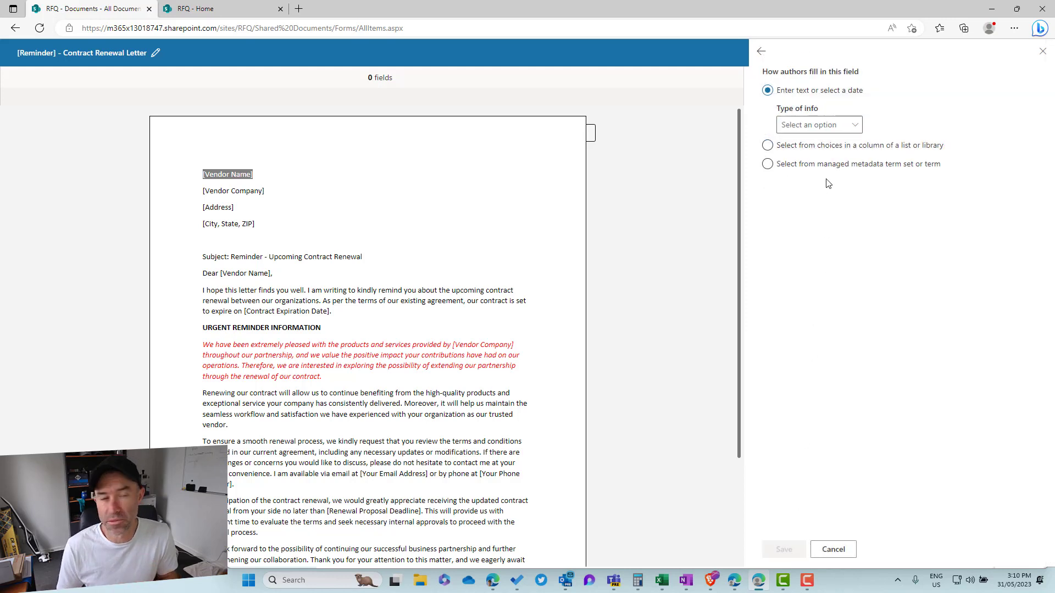
Source Vendor Name choices from the Vendors list's Title column and save the field.
click(806, 126)
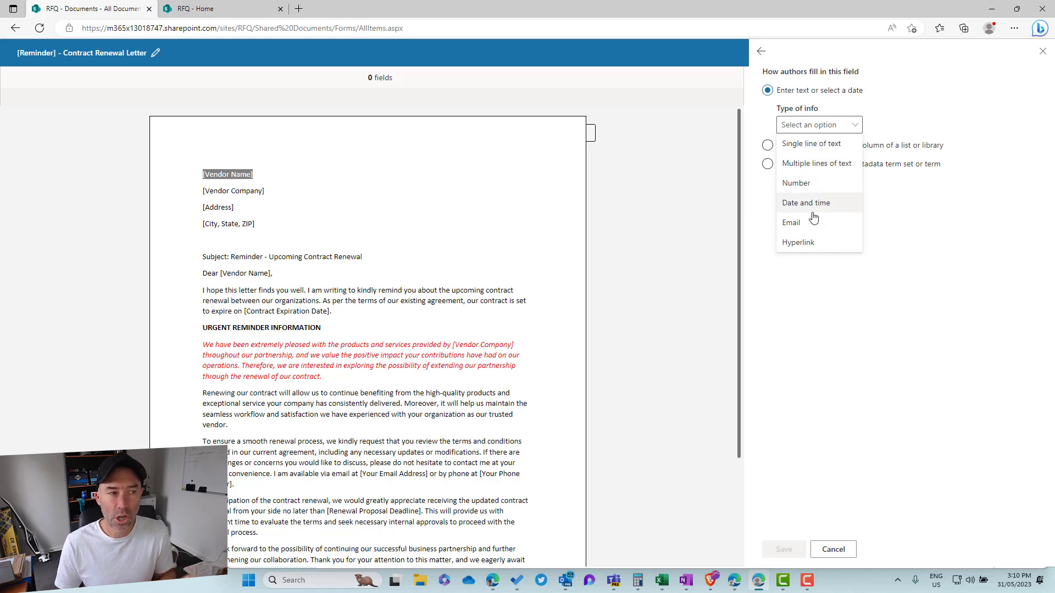
click(951, 197)
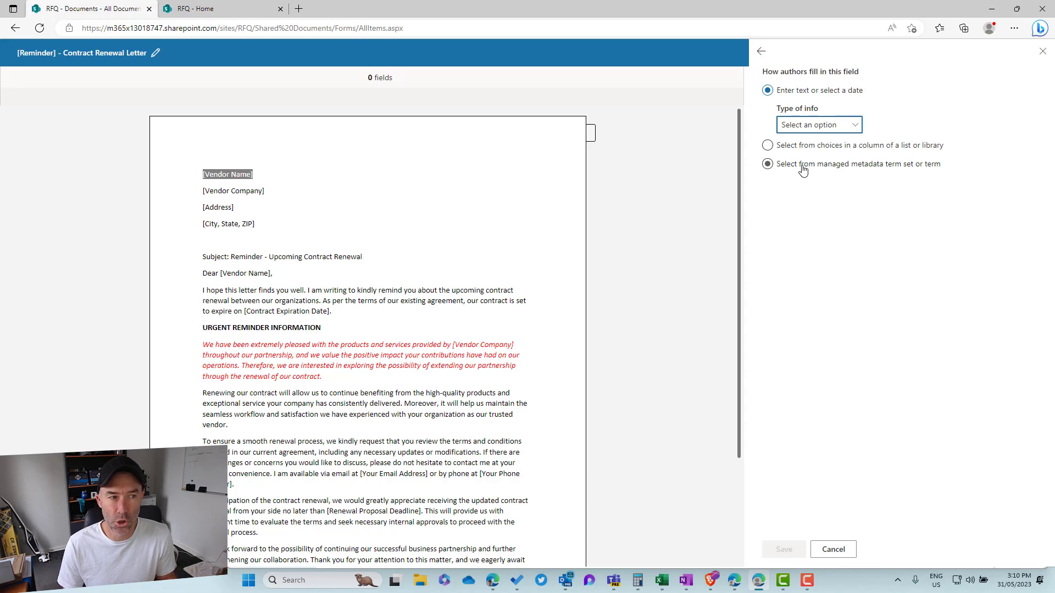
click(800, 145)
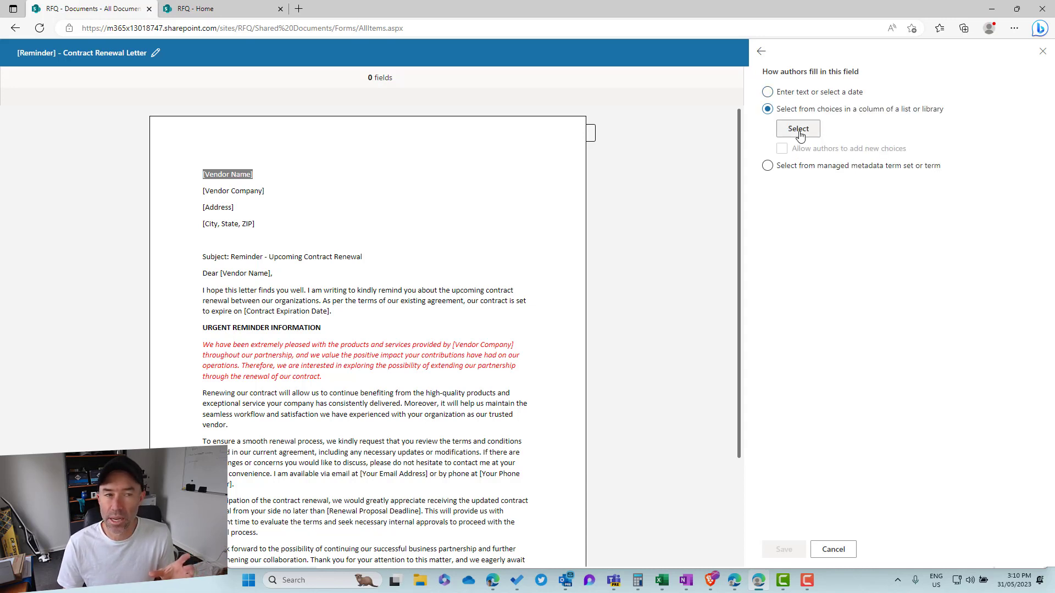
click(798, 130)
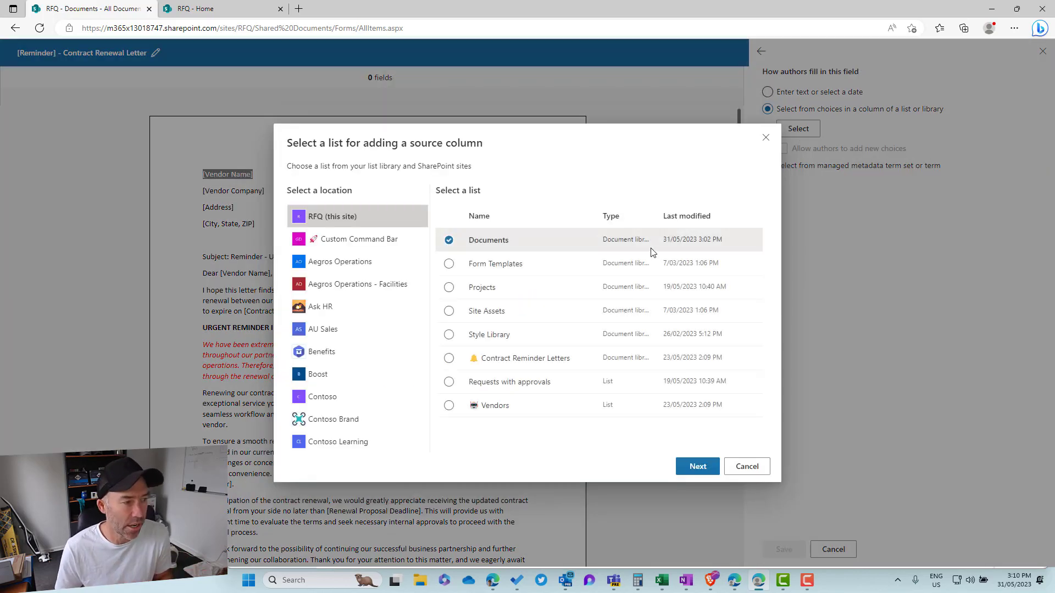
click(539, 407)
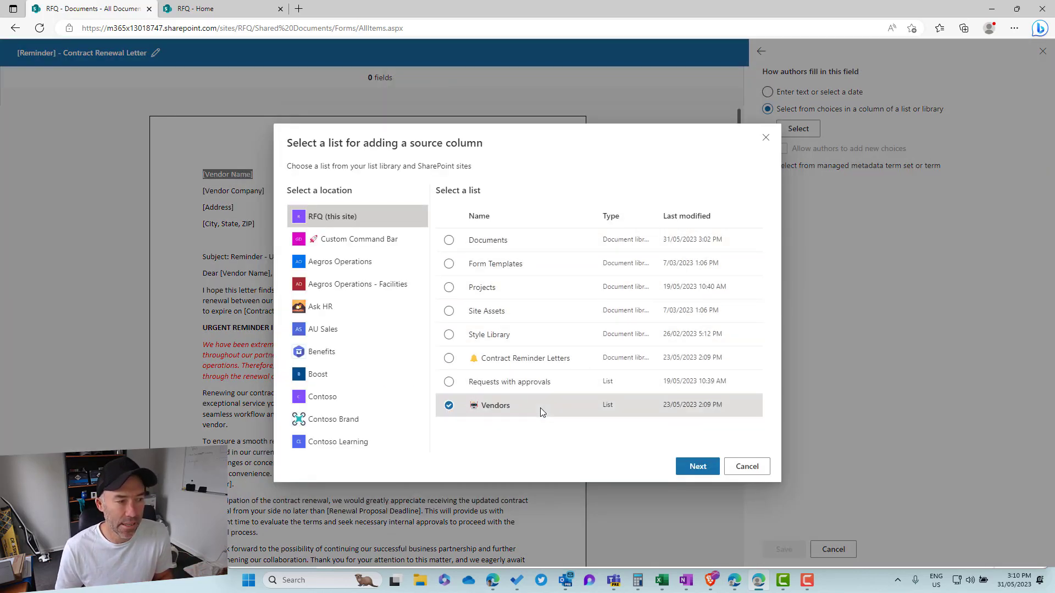
click(697, 466)
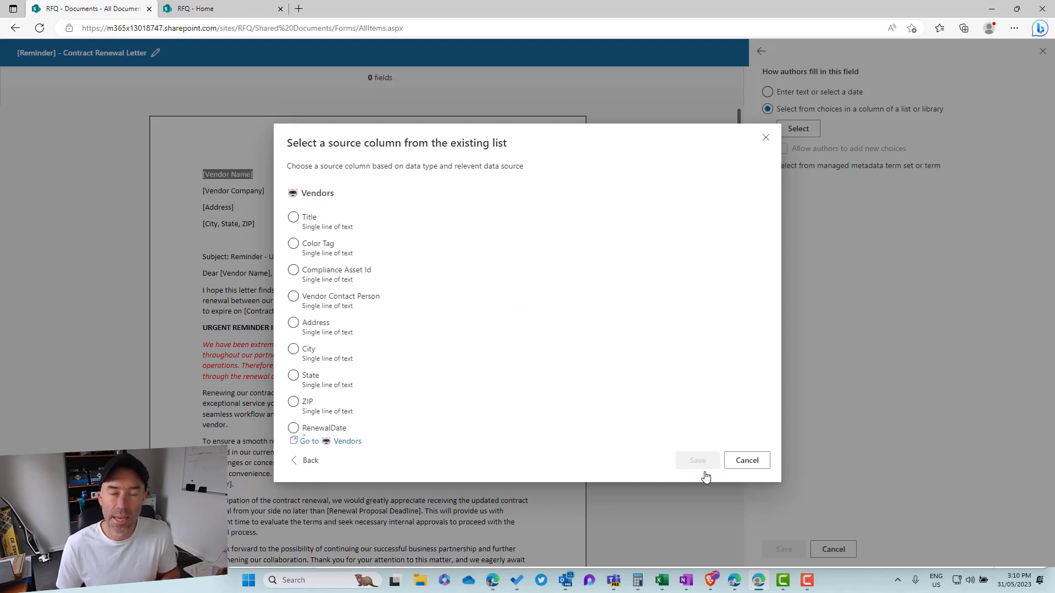
click(308, 220)
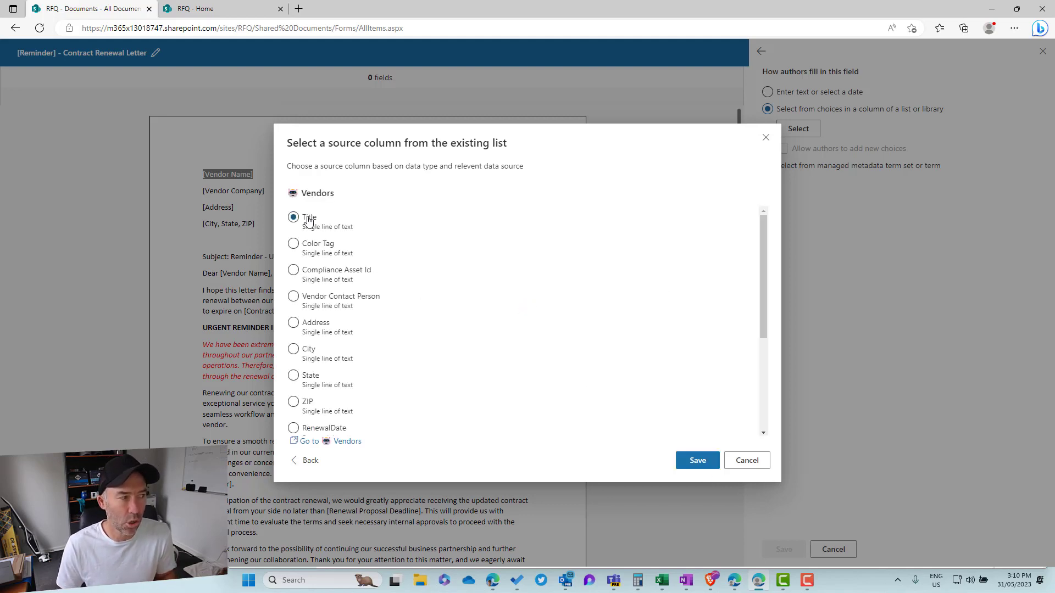
click(697, 462)
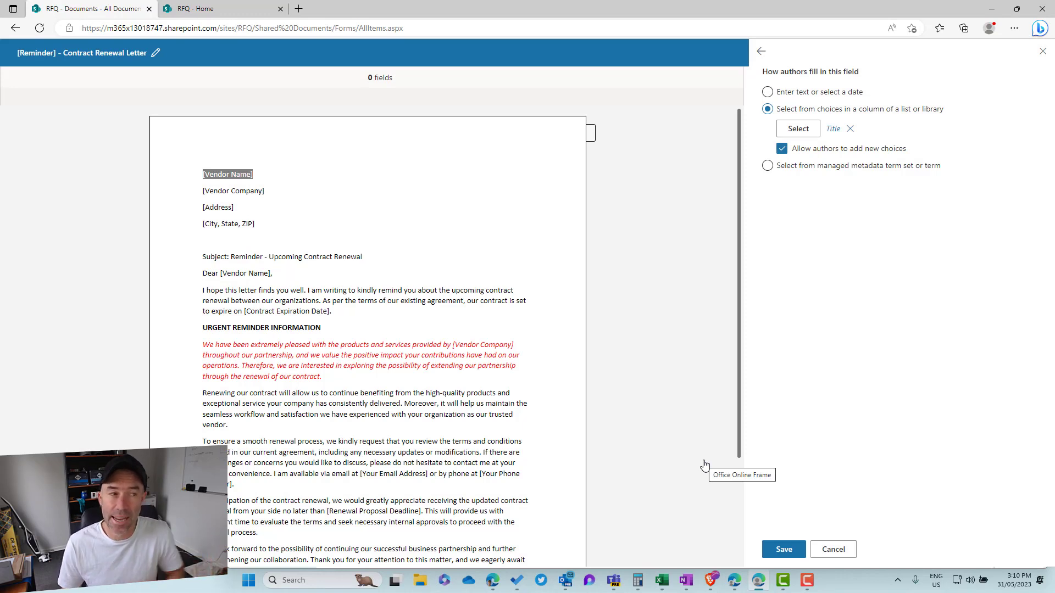
mouse_move(805, 590)
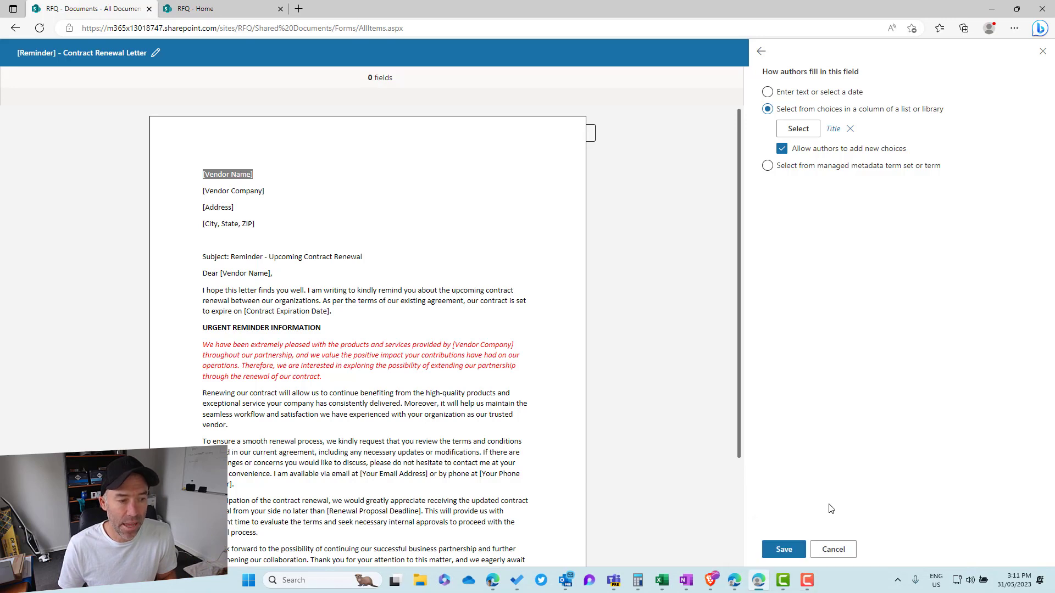
click(799, 550)
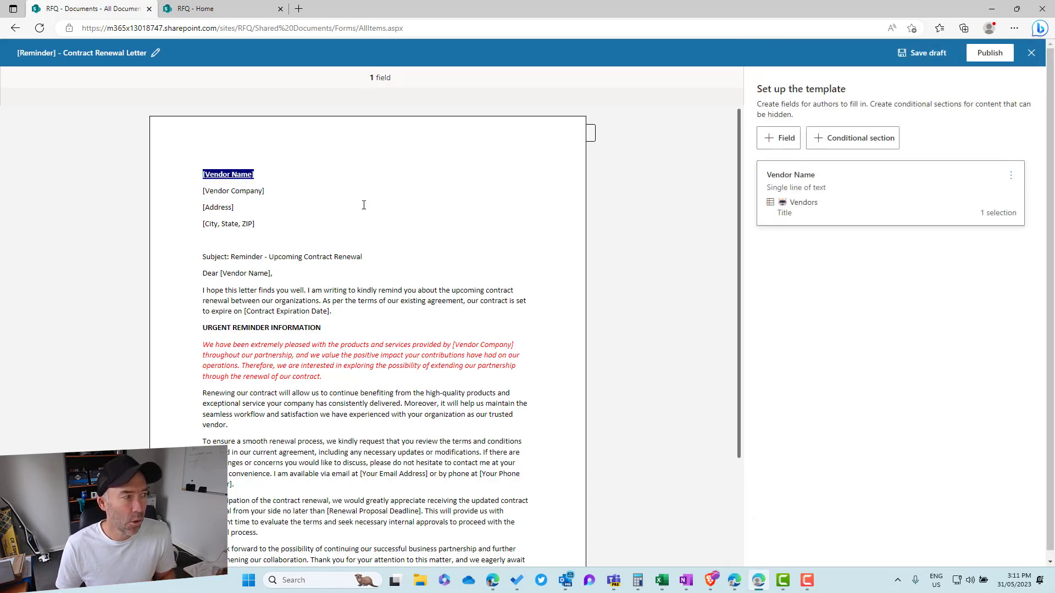
Create a field named Company for the [Vendor Company] placeholder.
drag(265, 191, 203, 194)
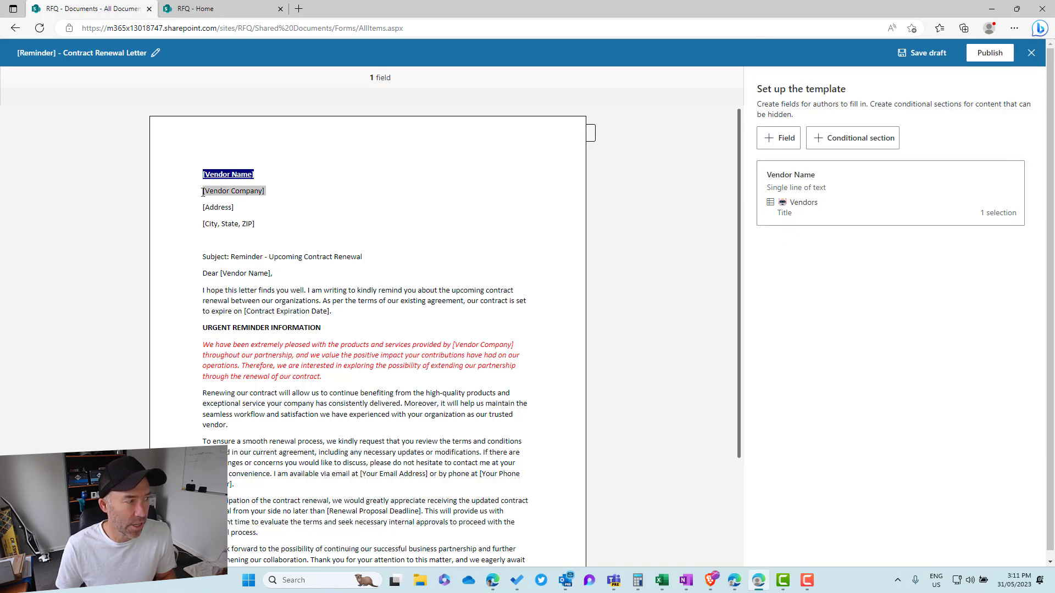
click(779, 138)
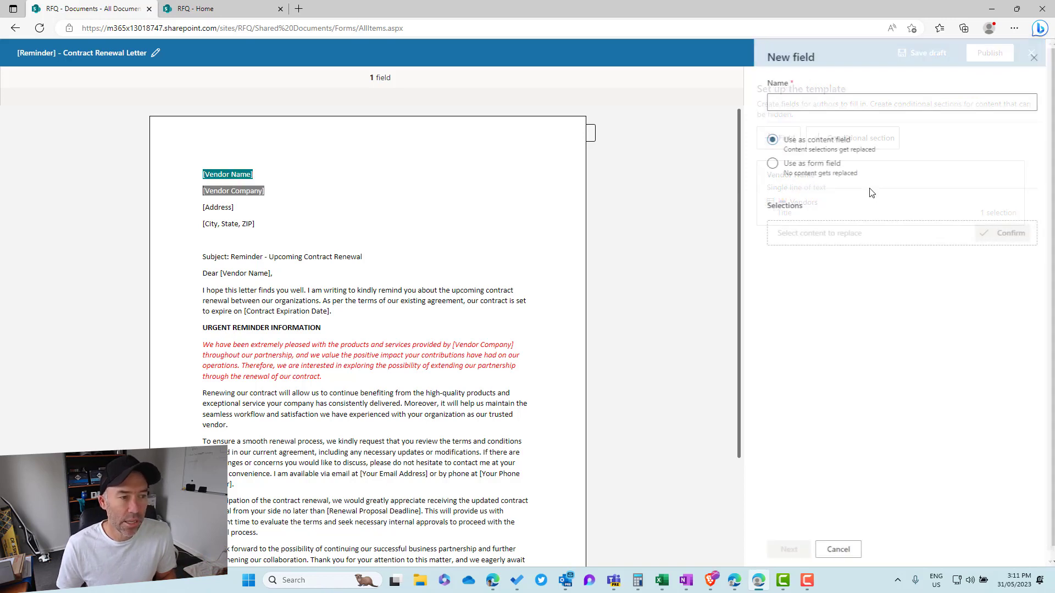
click(816, 103)
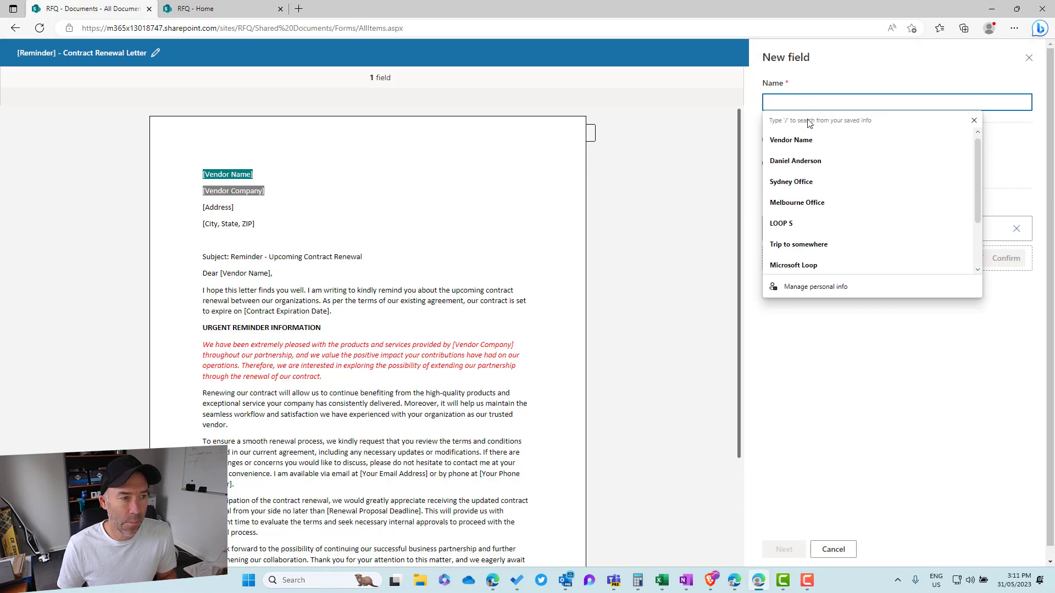
text(Company)
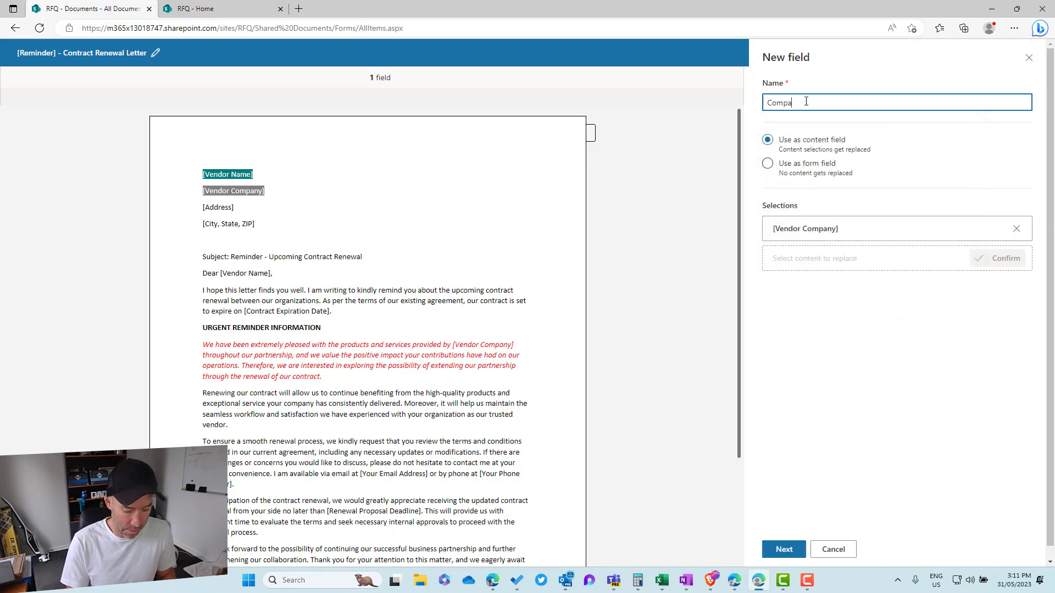
click(785, 551)
Draw Company choices from the Vendors list's Vendor Contact Person column and save it.
click(804, 146)
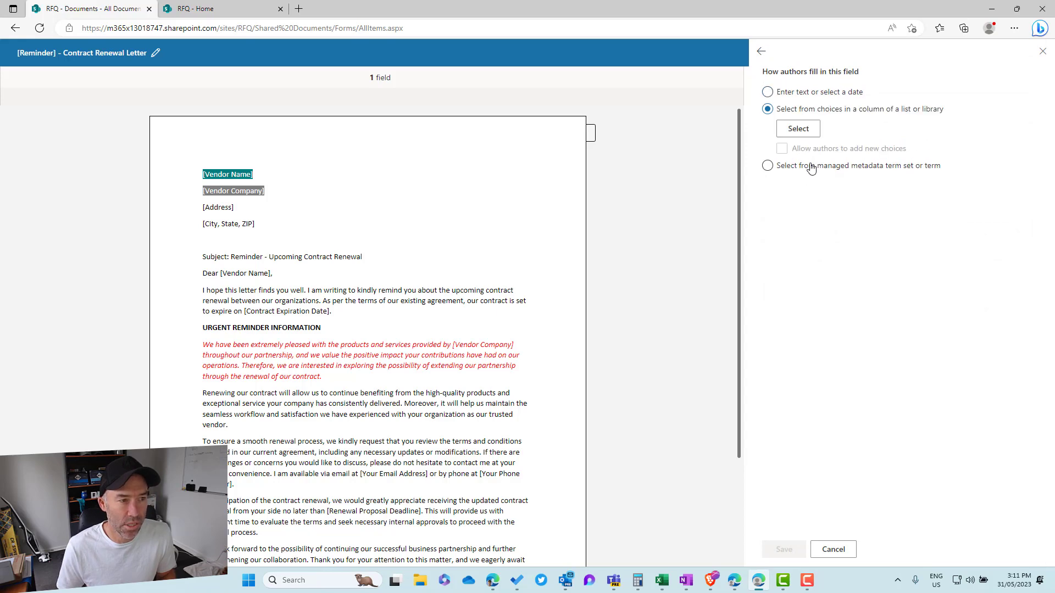
click(811, 132)
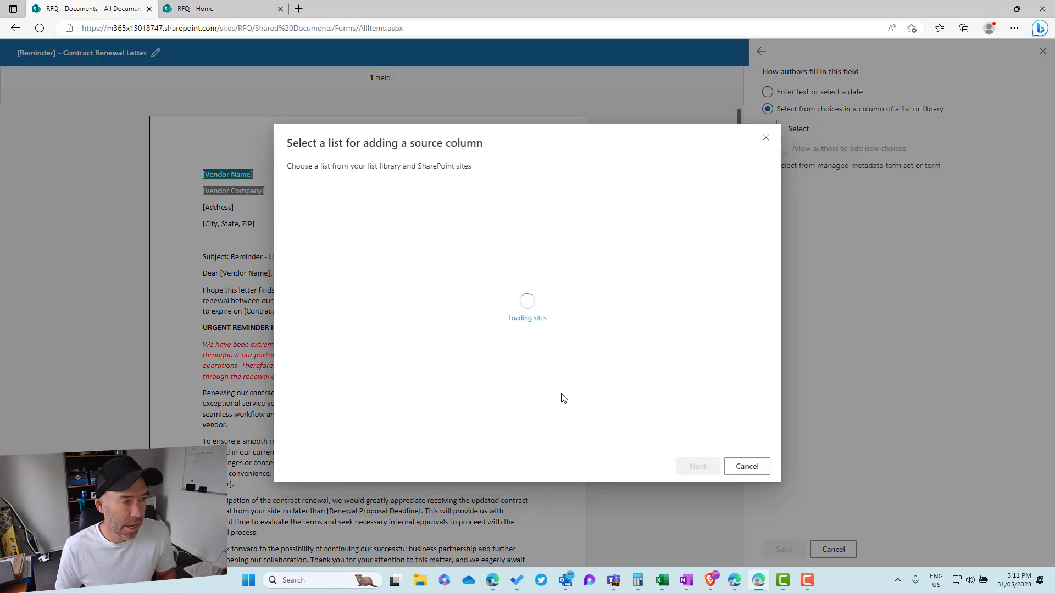
click(566, 409)
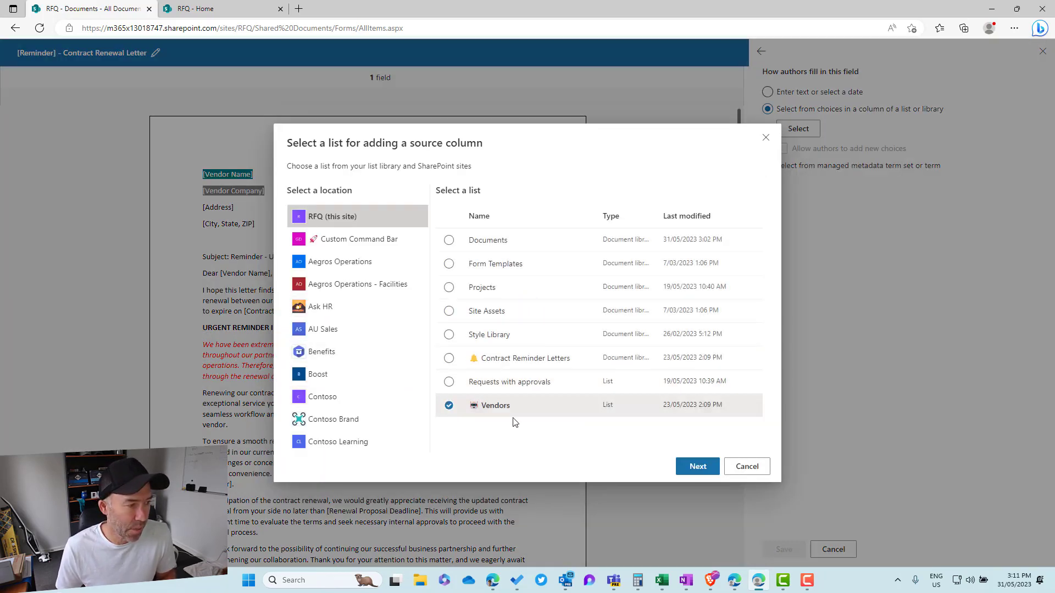
click(694, 466)
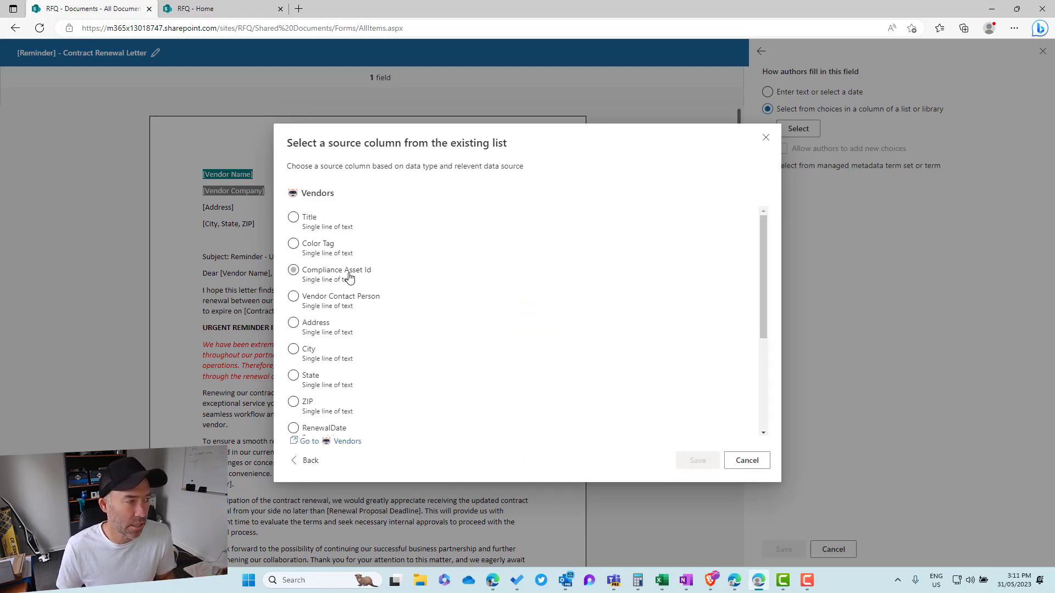
scroll(335, 317, down, 2)
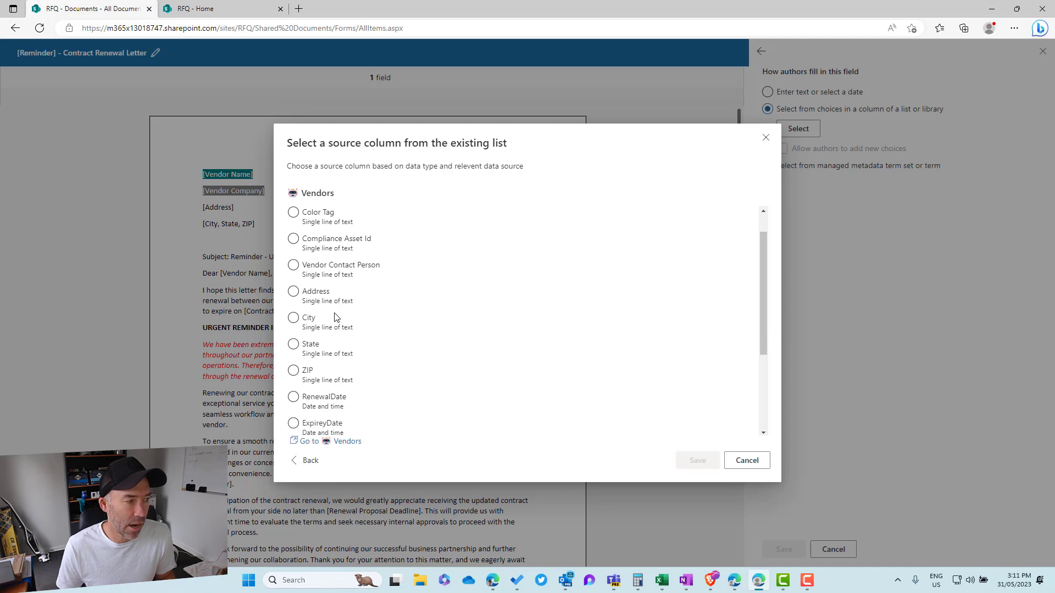
scroll(336, 317, down, 3)
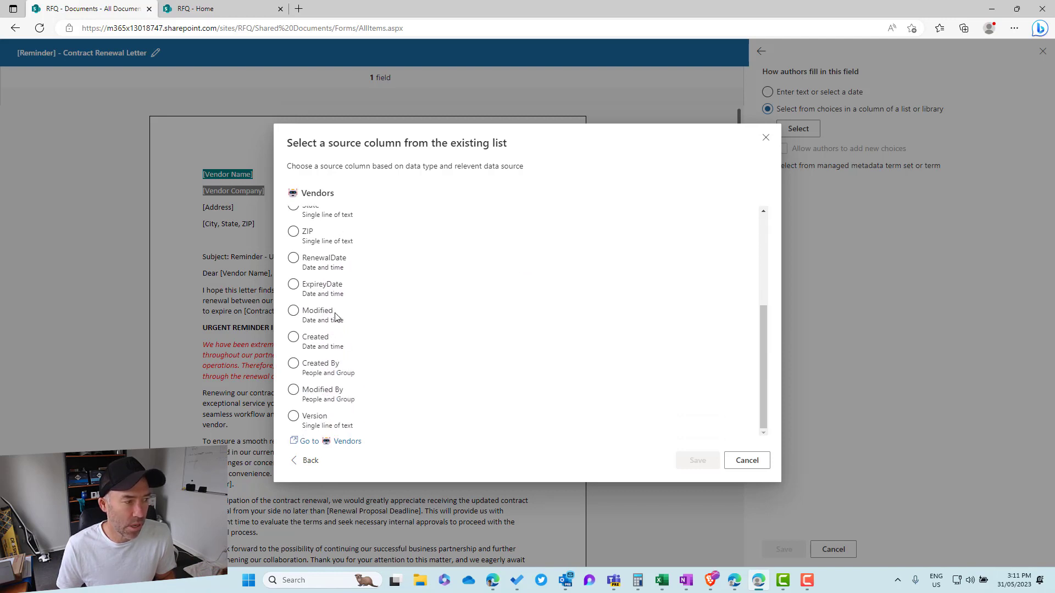
scroll(336, 317, up, 5)
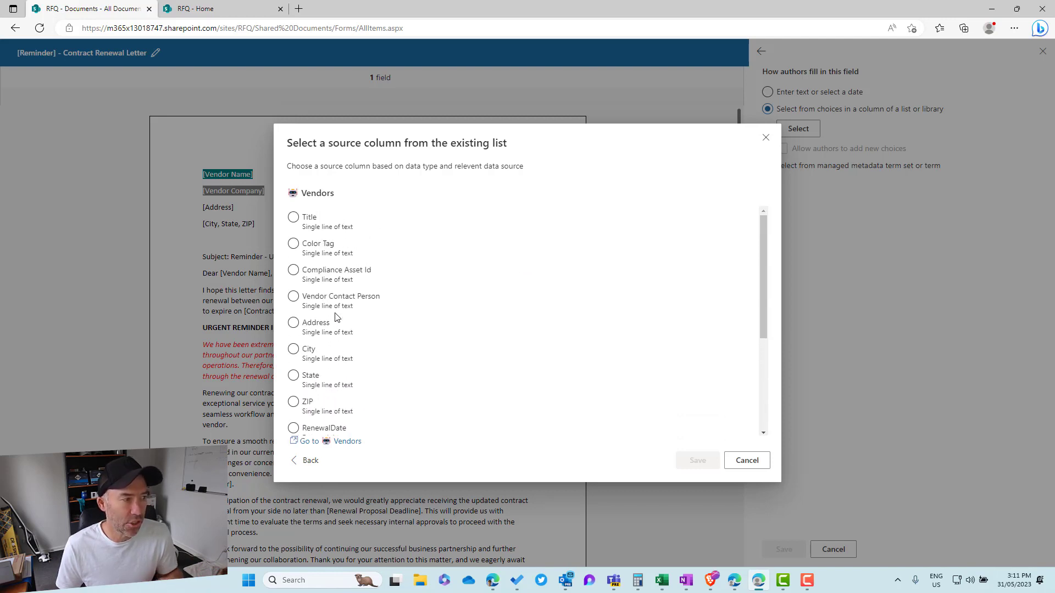
click(330, 276)
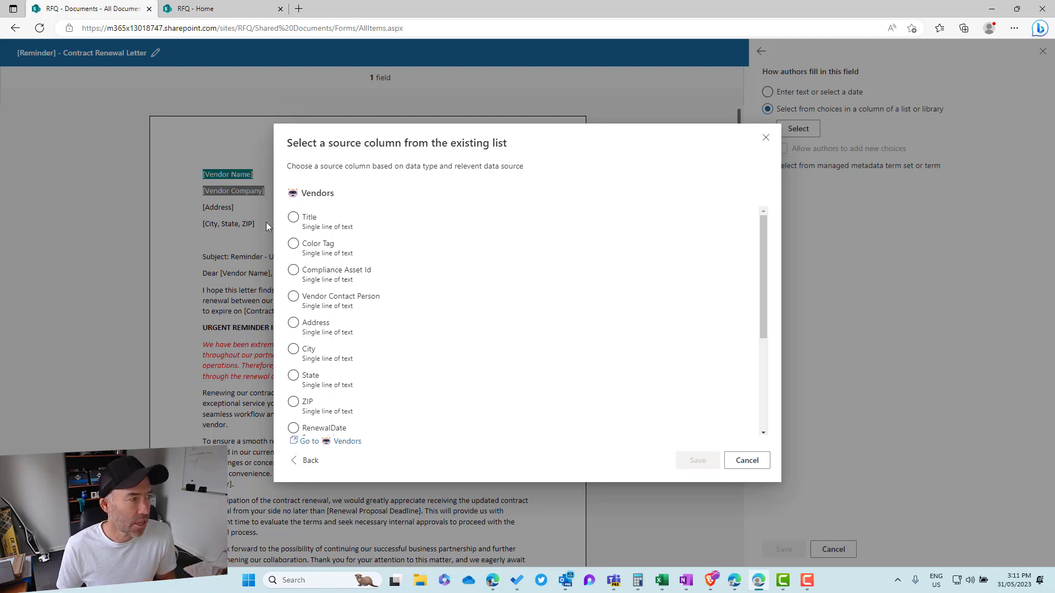
click(343, 304)
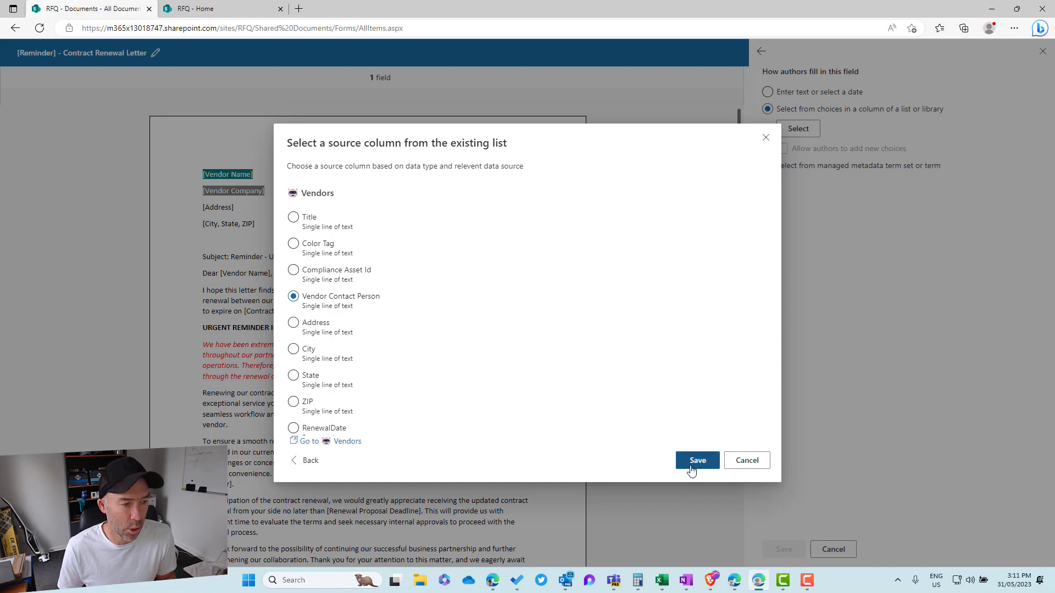
click(691, 464)
click(783, 556)
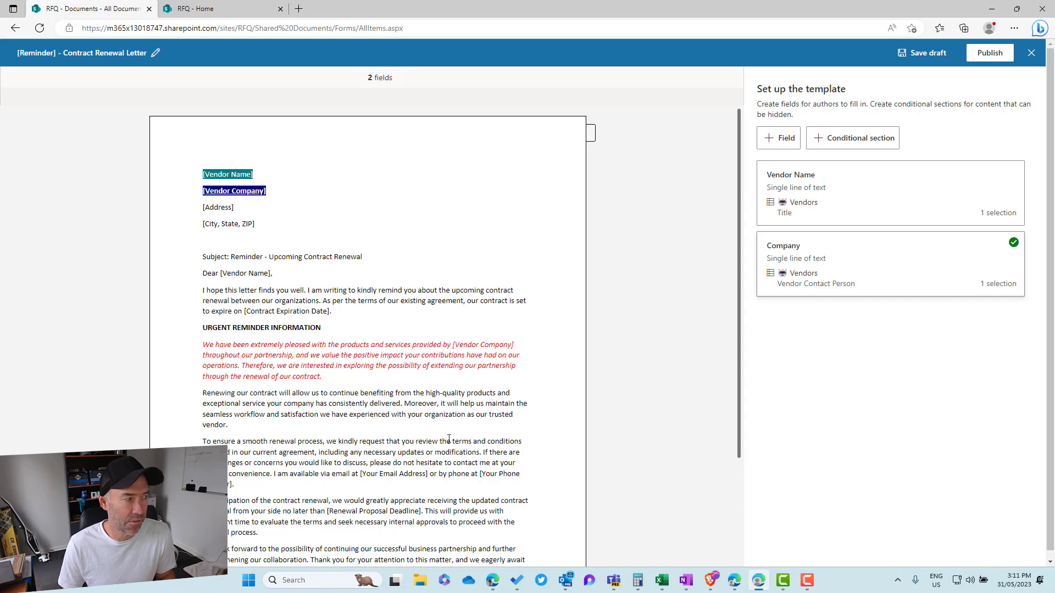
Create an Expiration Date field for the [Contract Expiration Date] placeholder.
drag(203, 329, 328, 375)
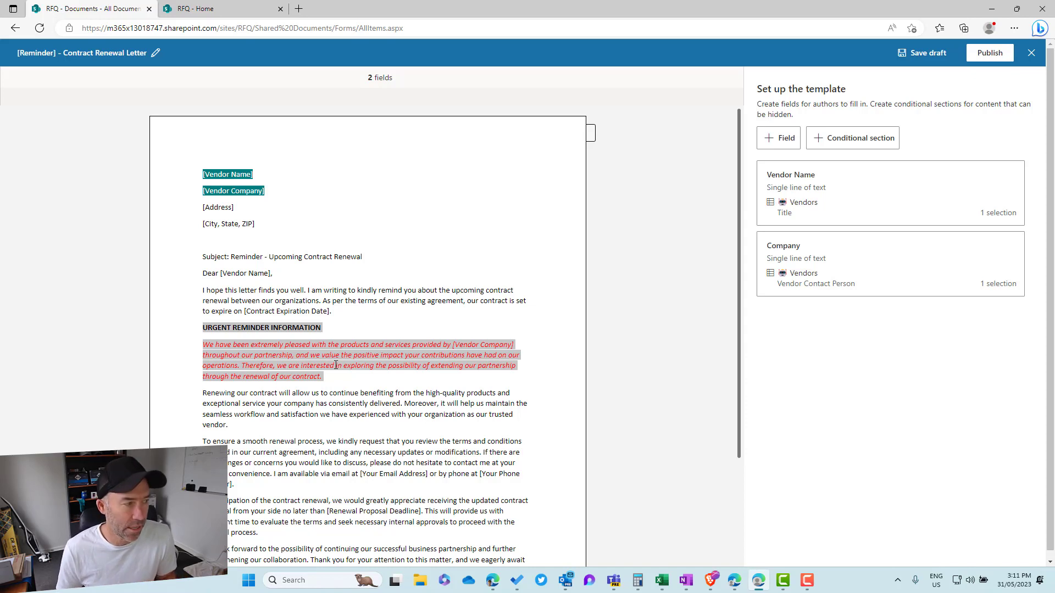
click(331, 312)
drag(330, 313, 247, 314)
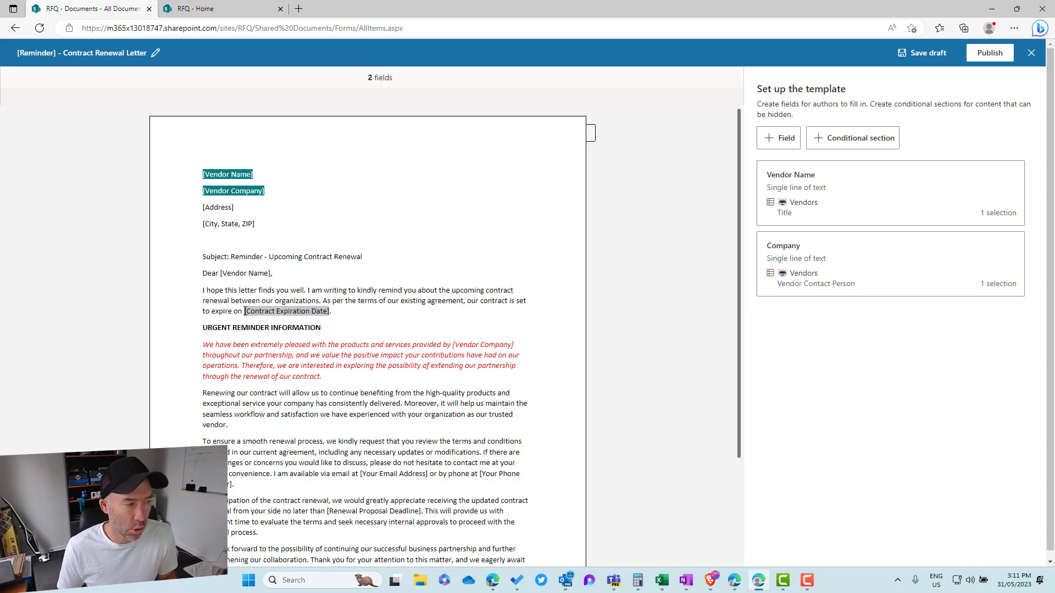
click(780, 138)
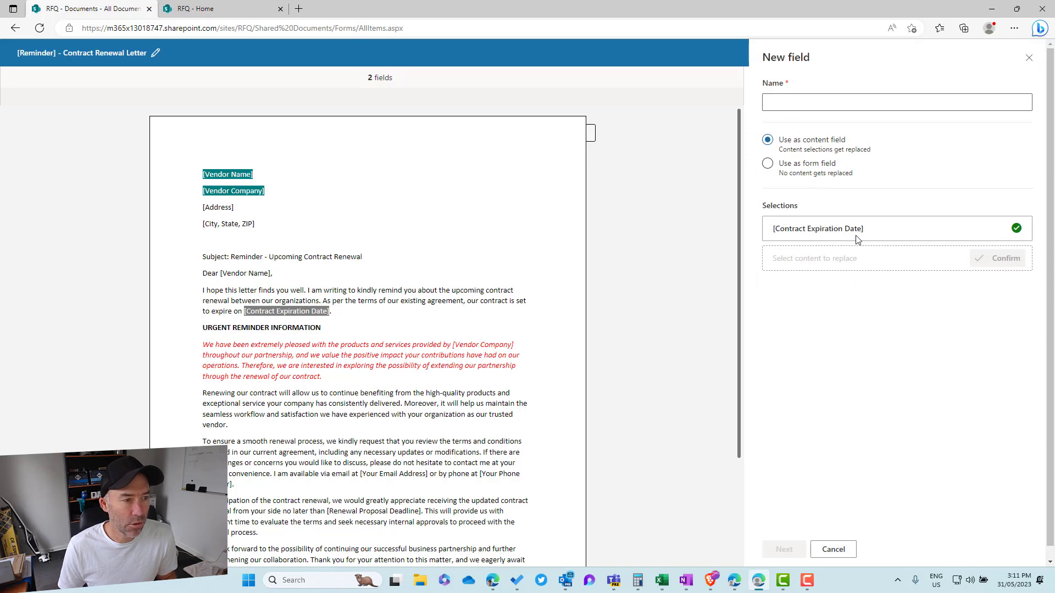
click(798, 100)
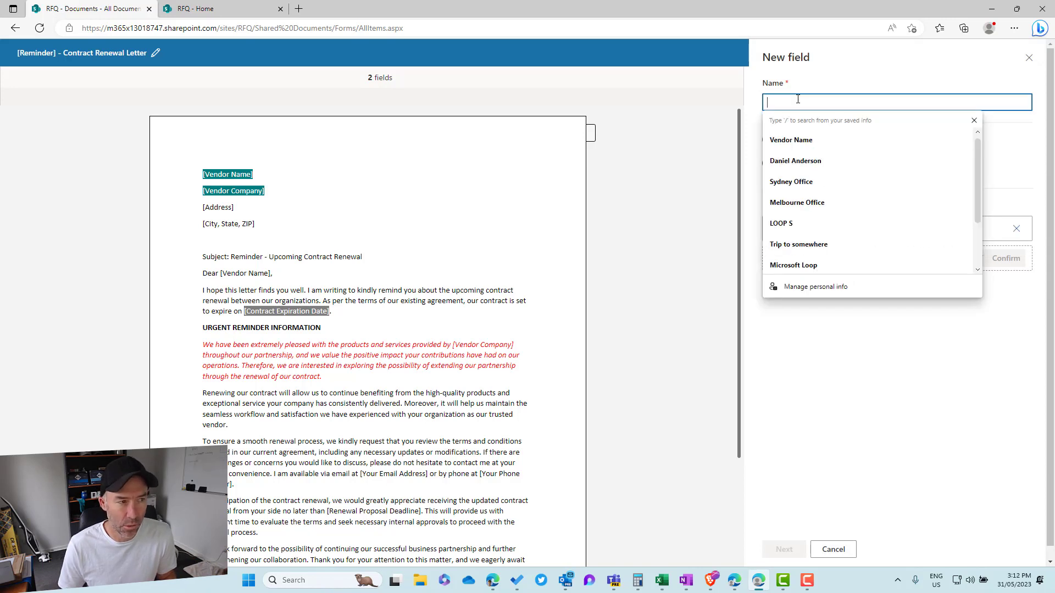
text(Expiration Date)
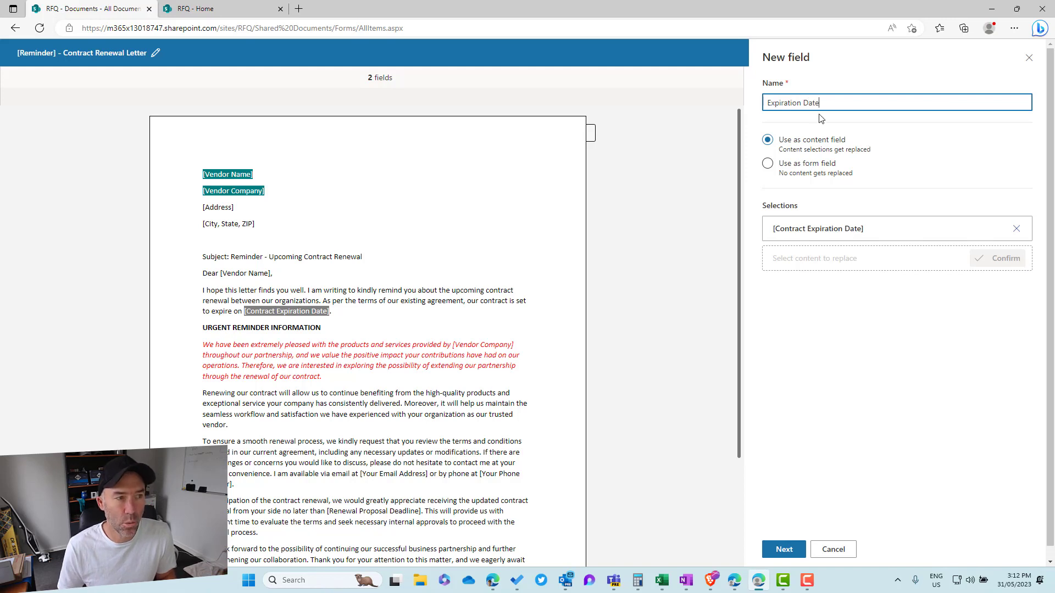
click(782, 550)
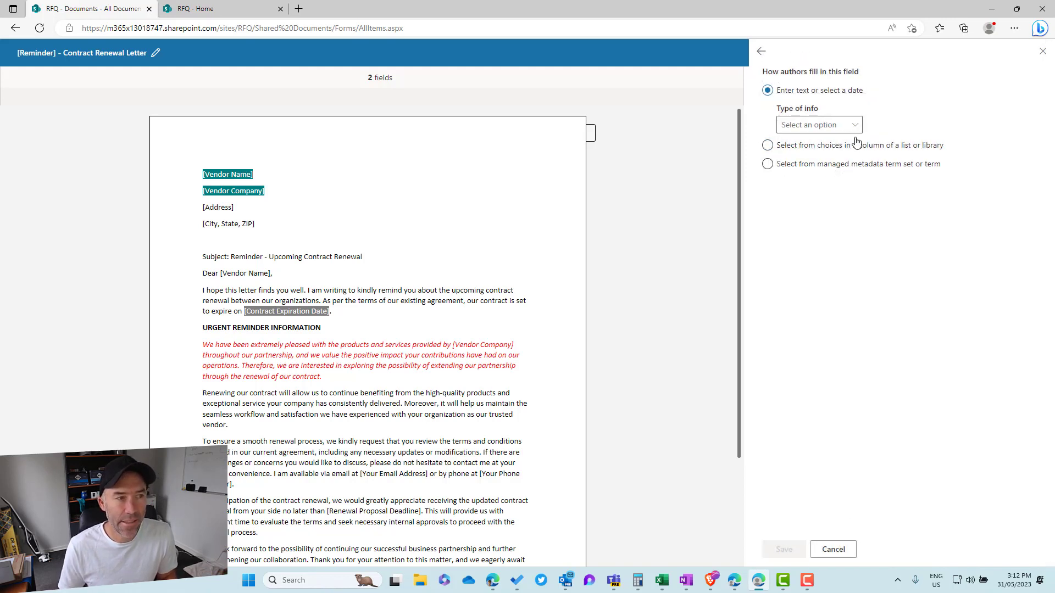
Make Expiration Date a Date and time value with MM/DD/YYYY format.
click(802, 125)
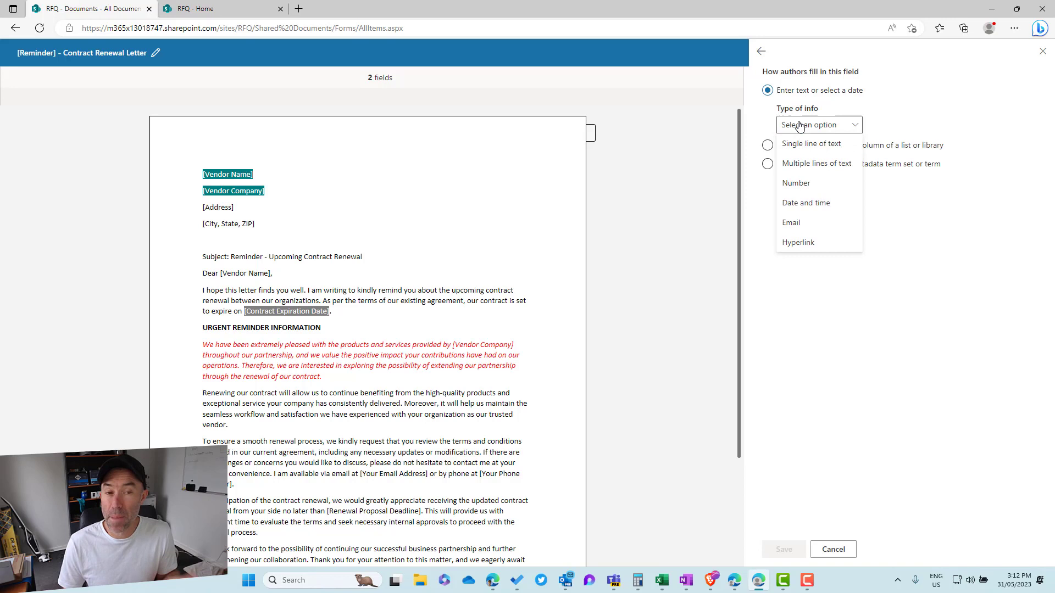
click(806, 204)
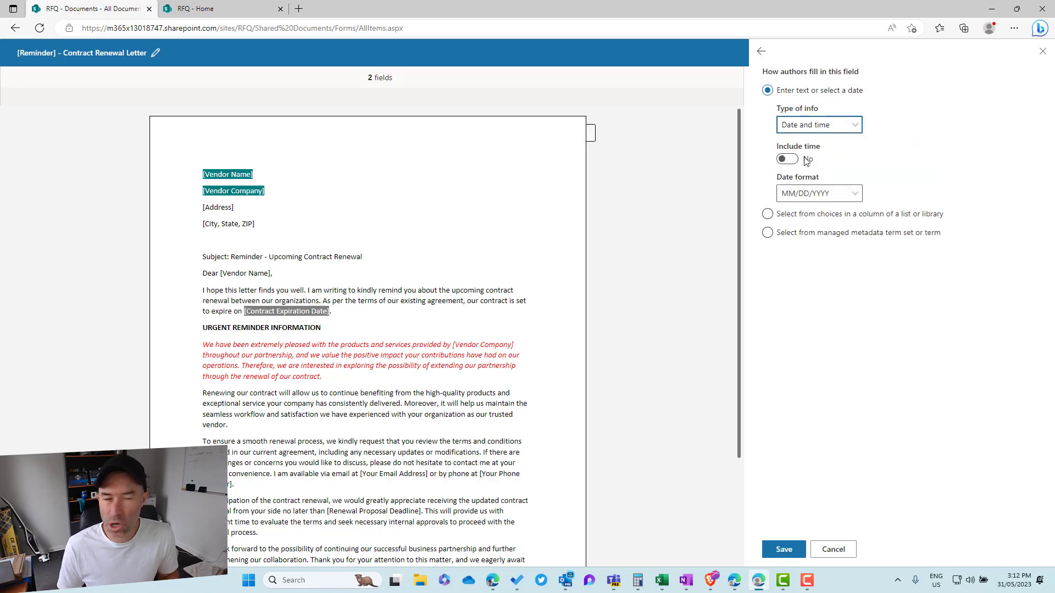
click(799, 193)
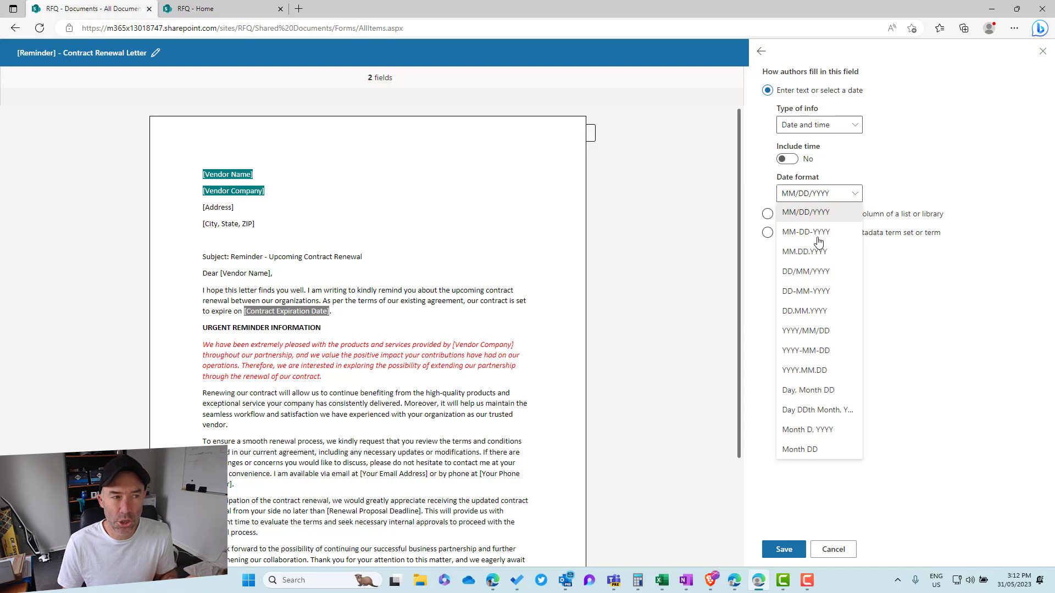
click(802, 213)
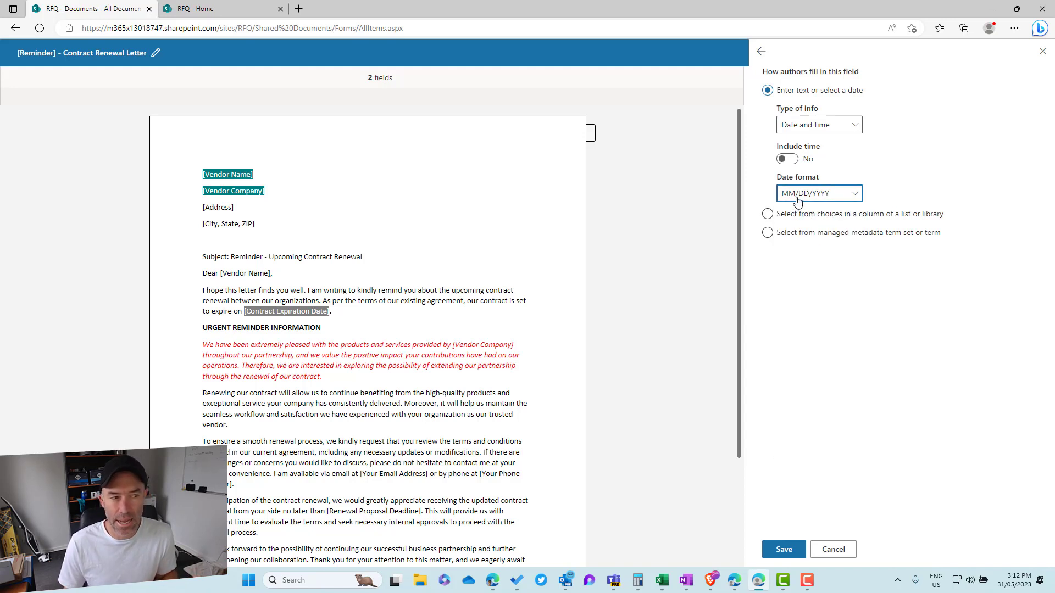
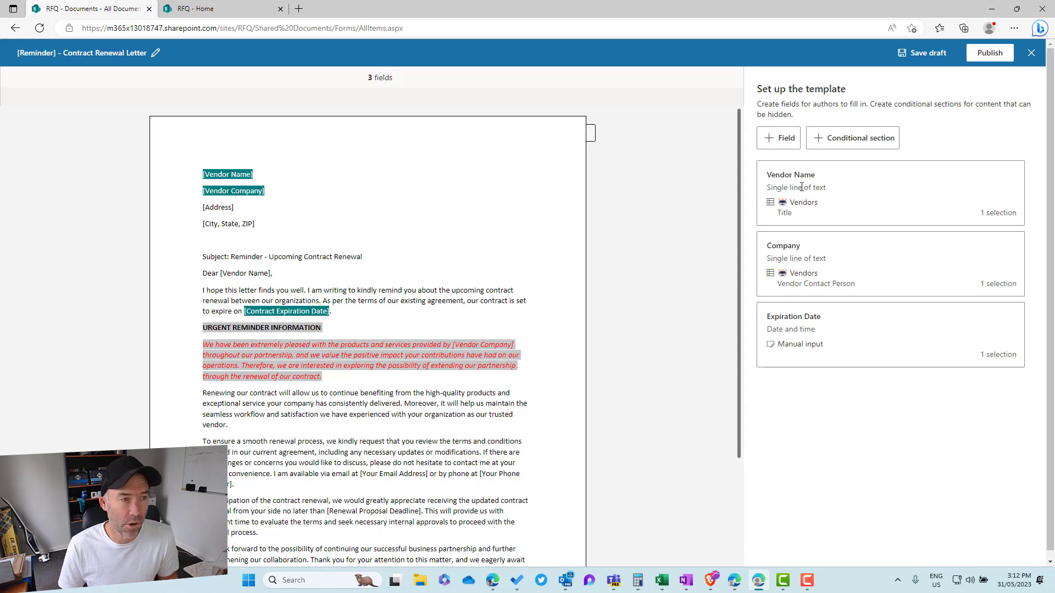
Clear the text selection in the letter once the three fields are linked.
click(592, 356)
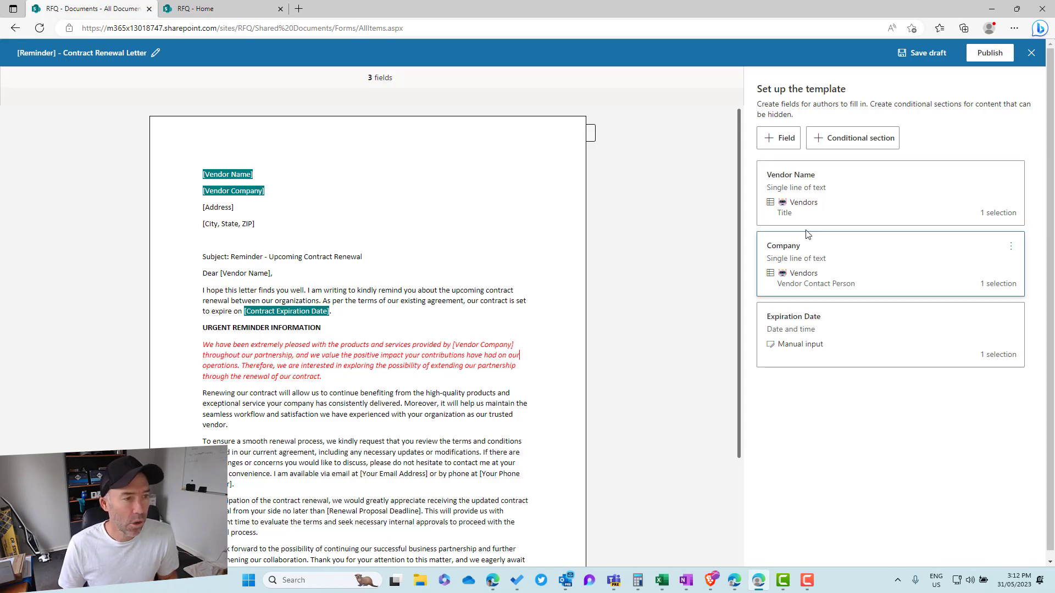
Create an 'Urgent Reminder' conditional section over the urgent heading and red paragraph.
click(851, 144)
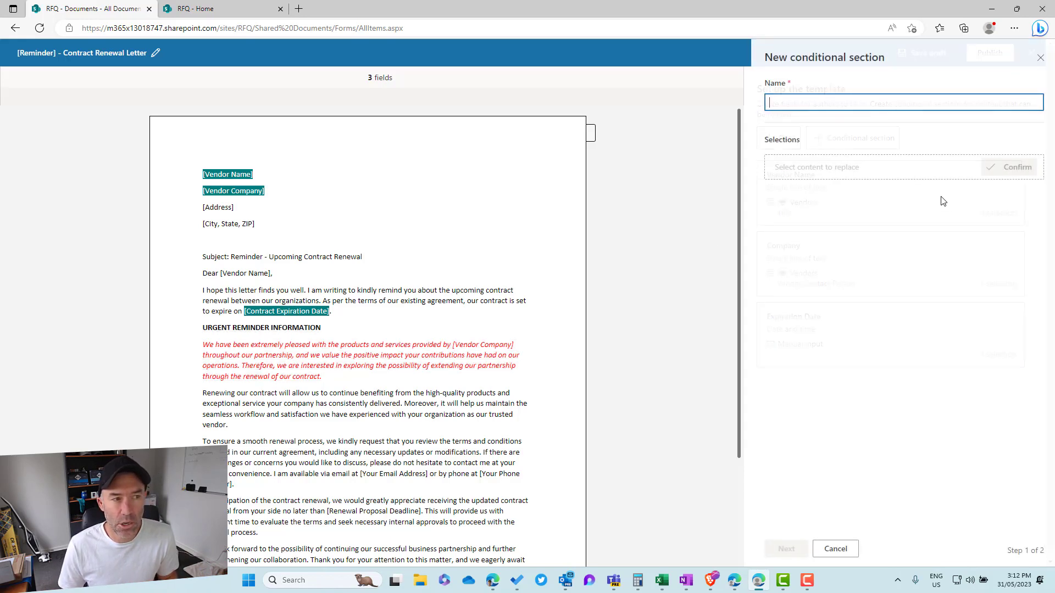
click(831, 102)
text(Urgent Reminder)
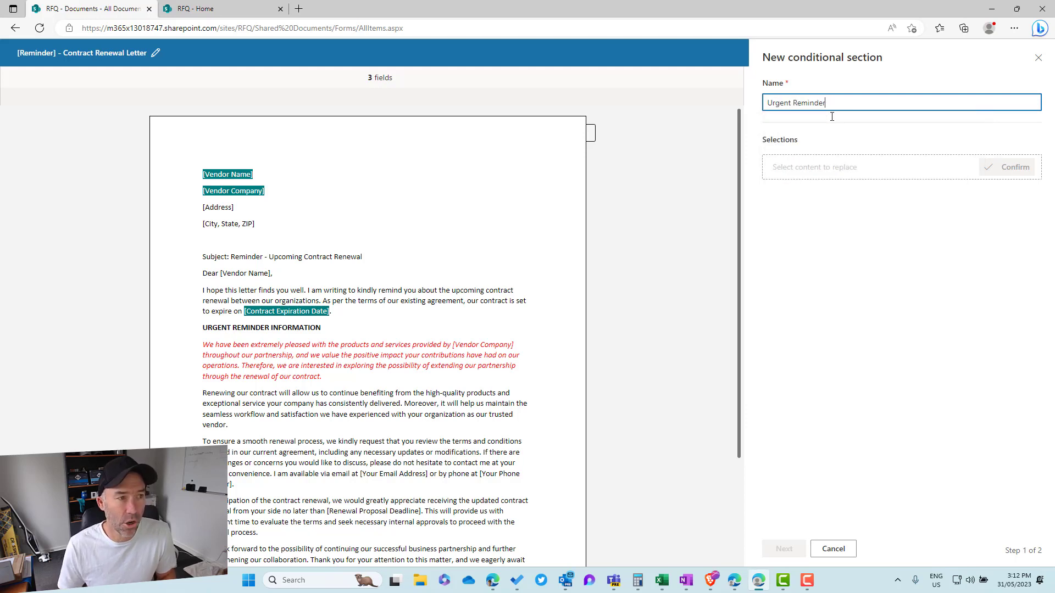
drag(323, 377, 203, 332)
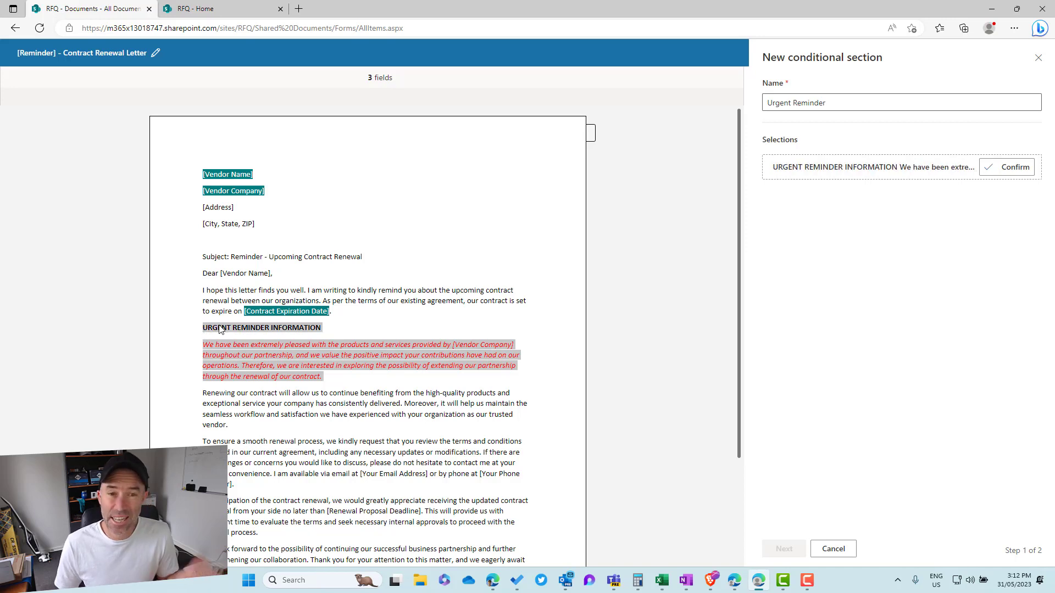
click(1024, 171)
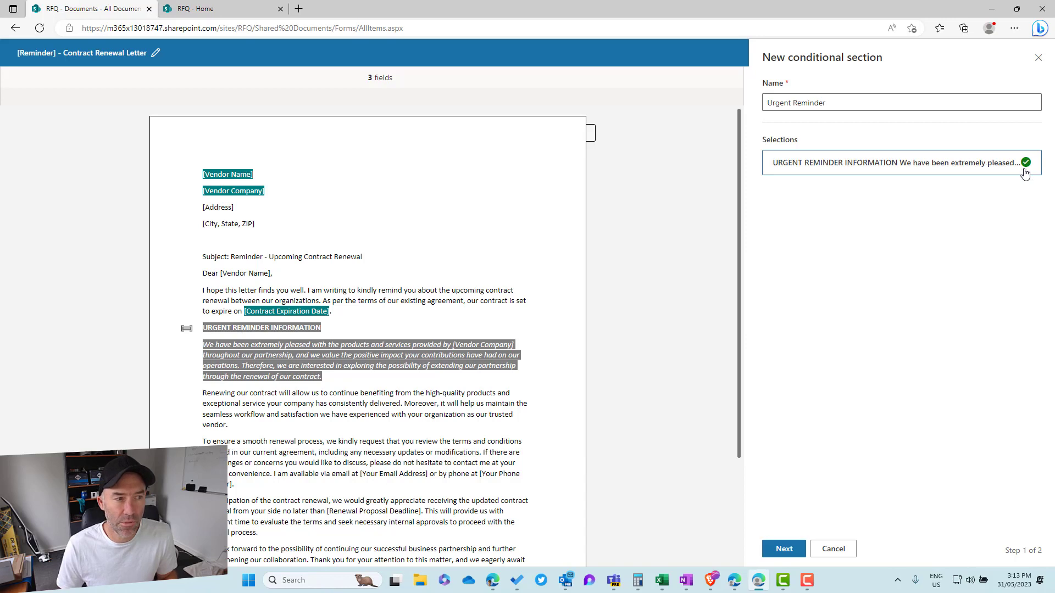
click(783, 549)
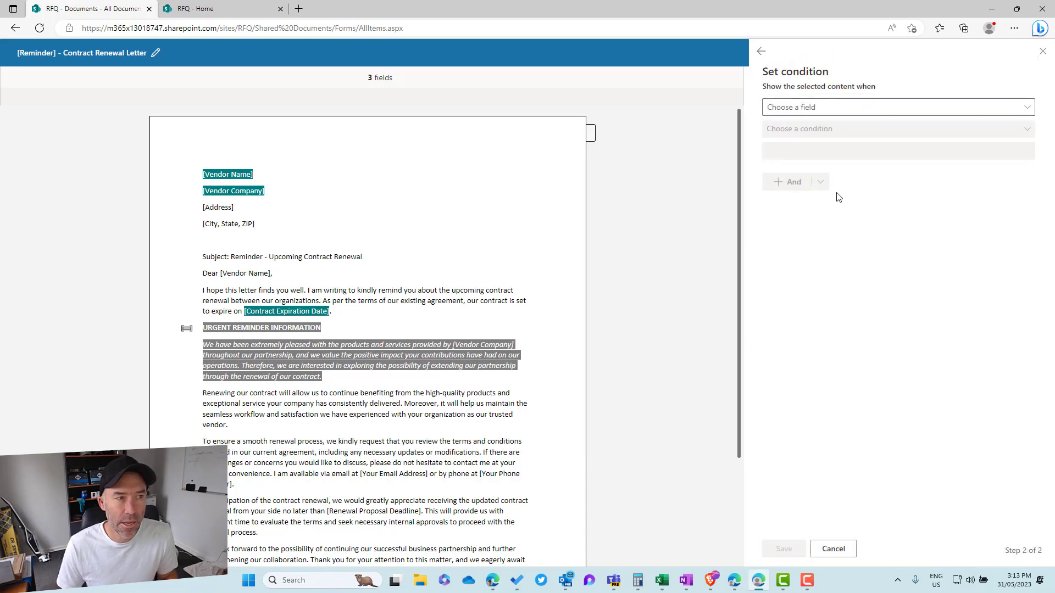
Base the section's condition on Expiration Date with a greater than comparison.
click(777, 112)
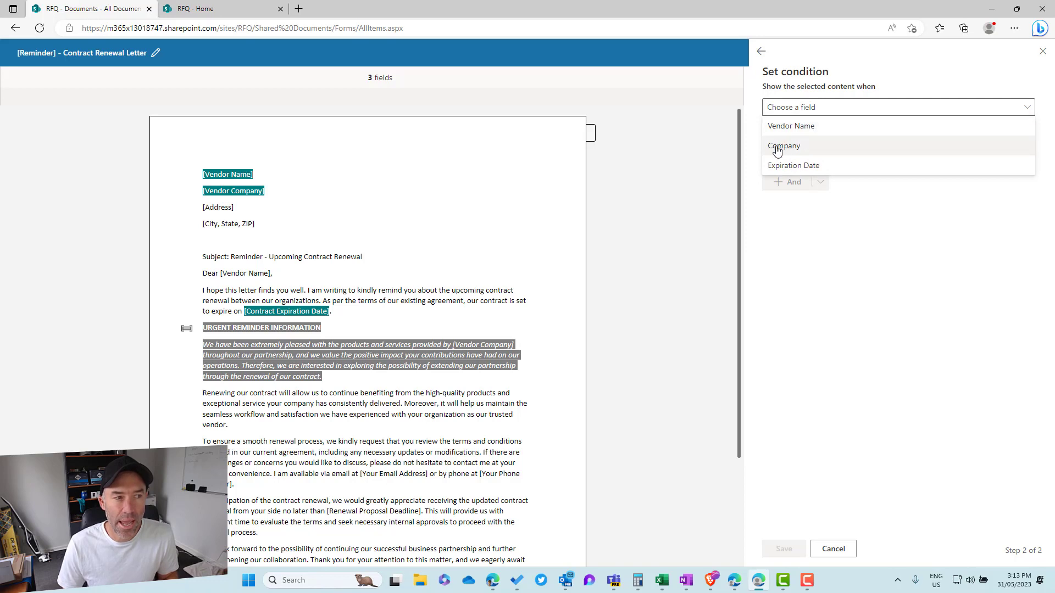
click(789, 166)
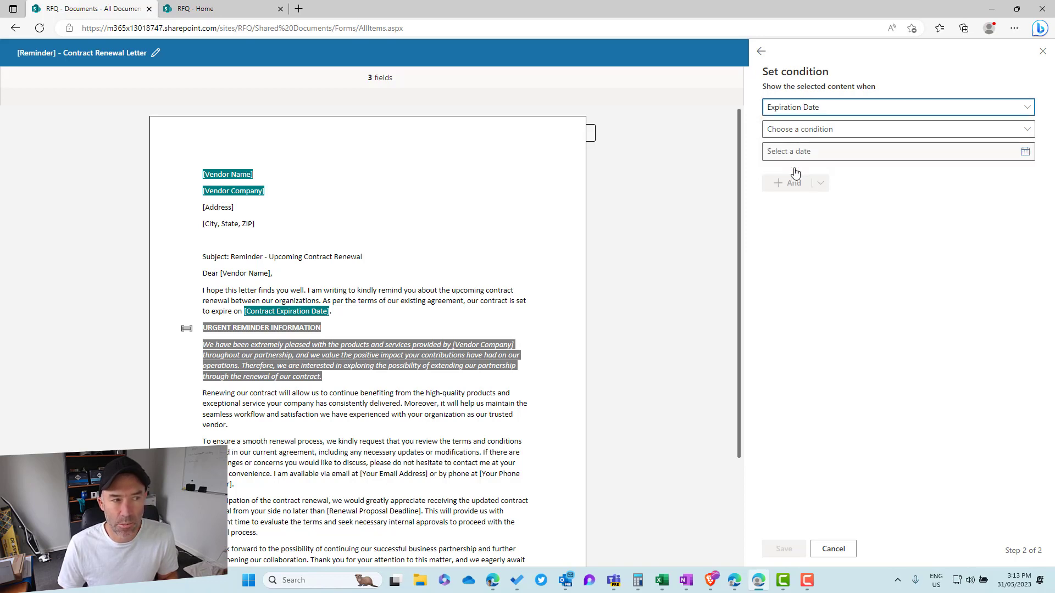
click(799, 135)
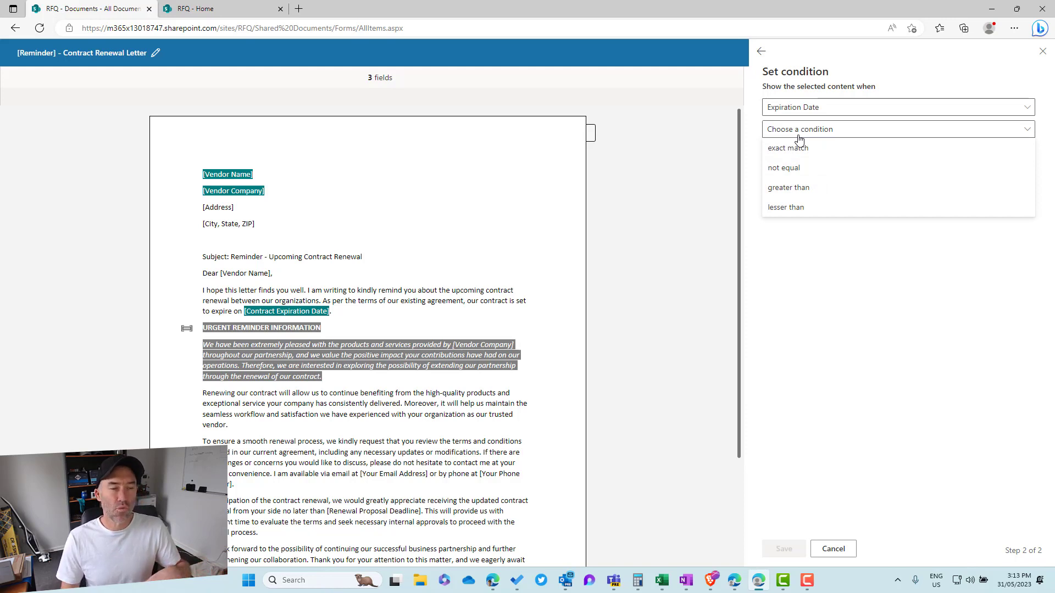
click(817, 187)
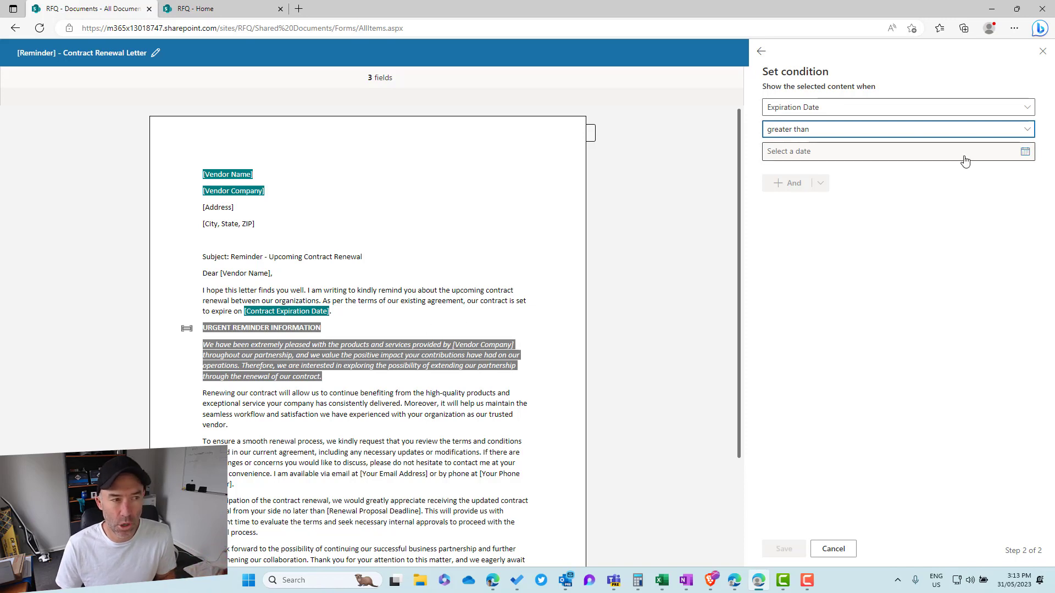
Set the cutoff date to 05/16/2023 and save the condition without extra And/Or rules.
click(1025, 152)
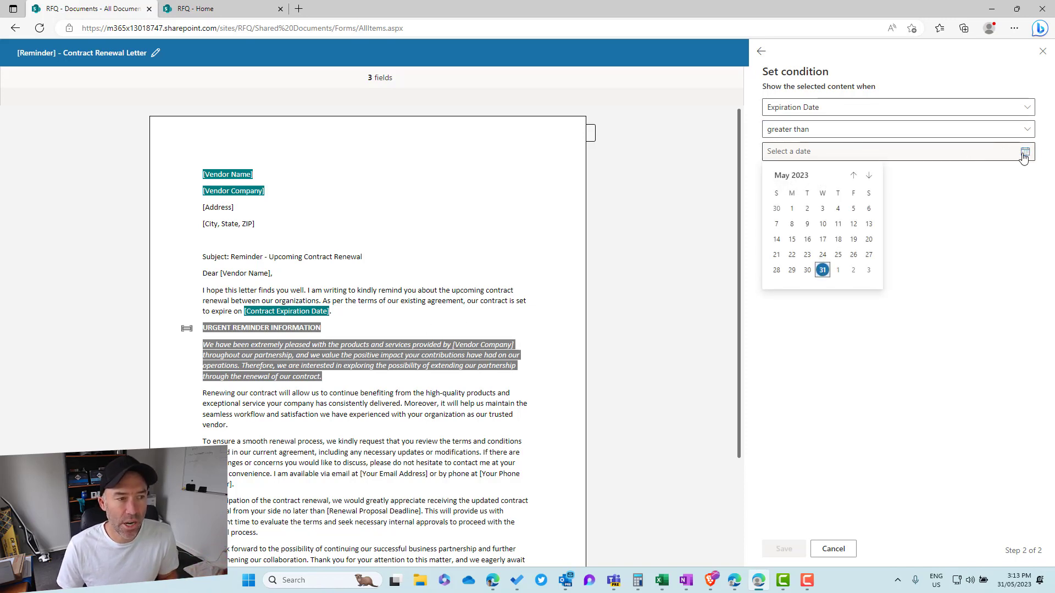
click(868, 177)
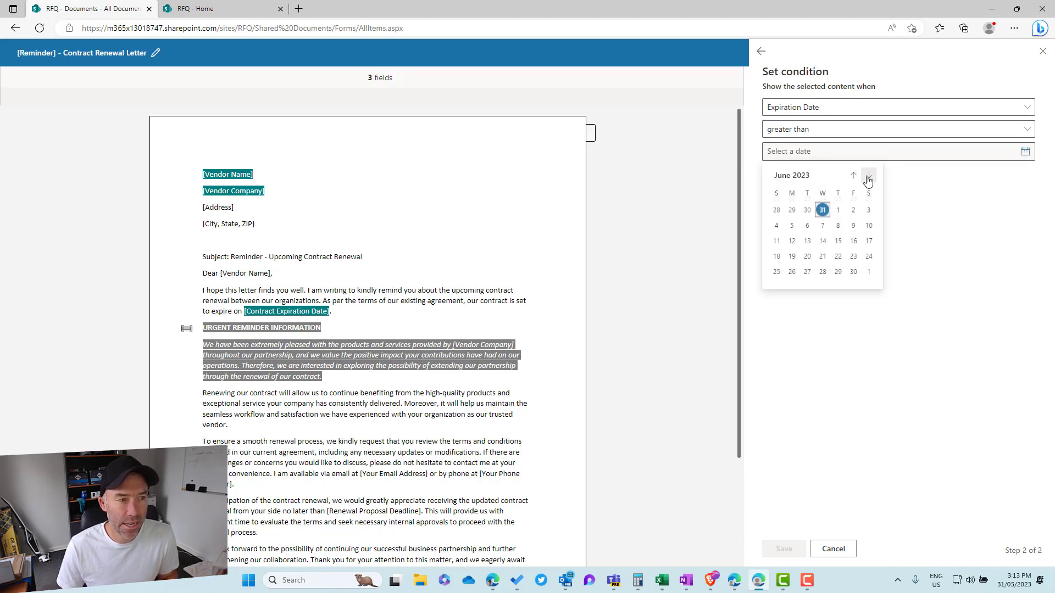
click(854, 176)
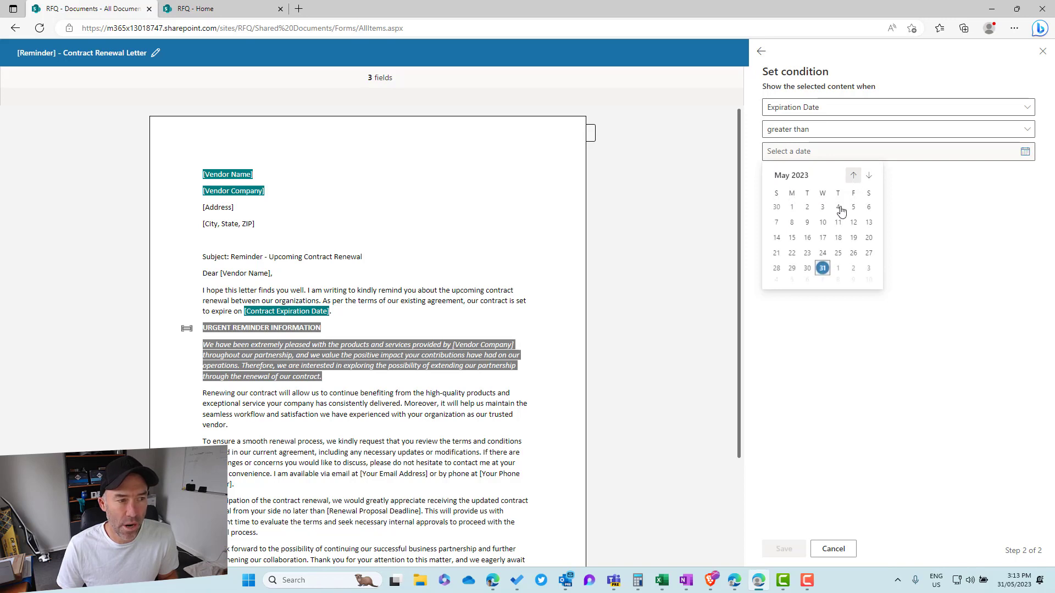
click(807, 239)
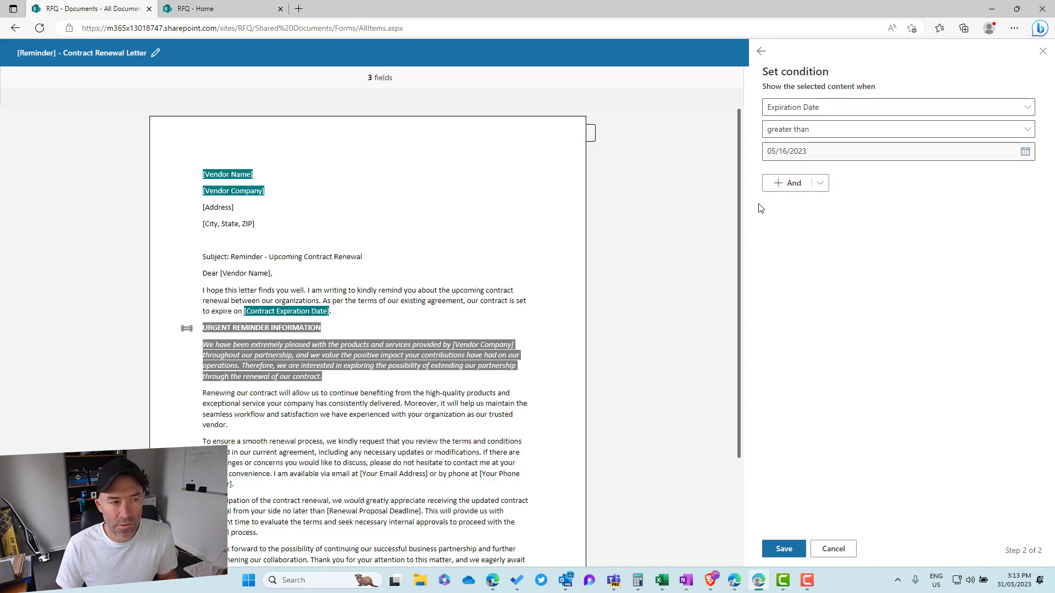
click(820, 183)
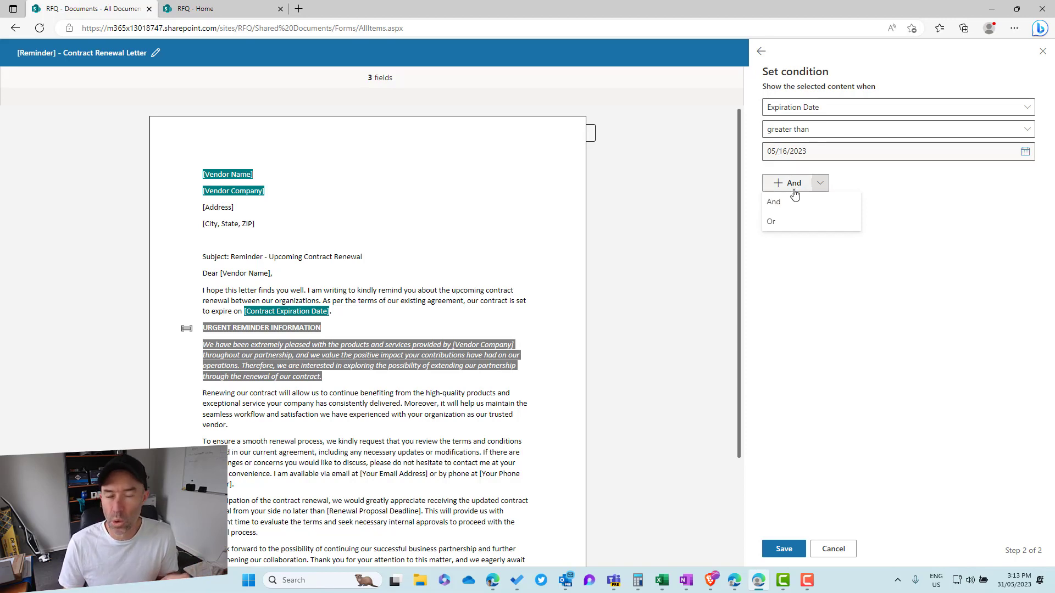
click(818, 275)
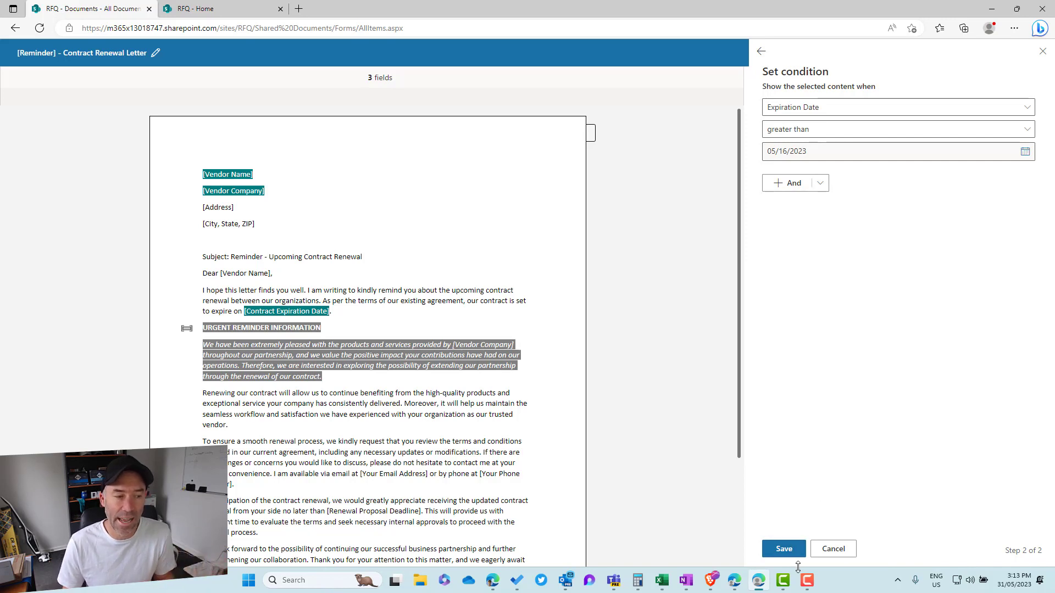
click(784, 549)
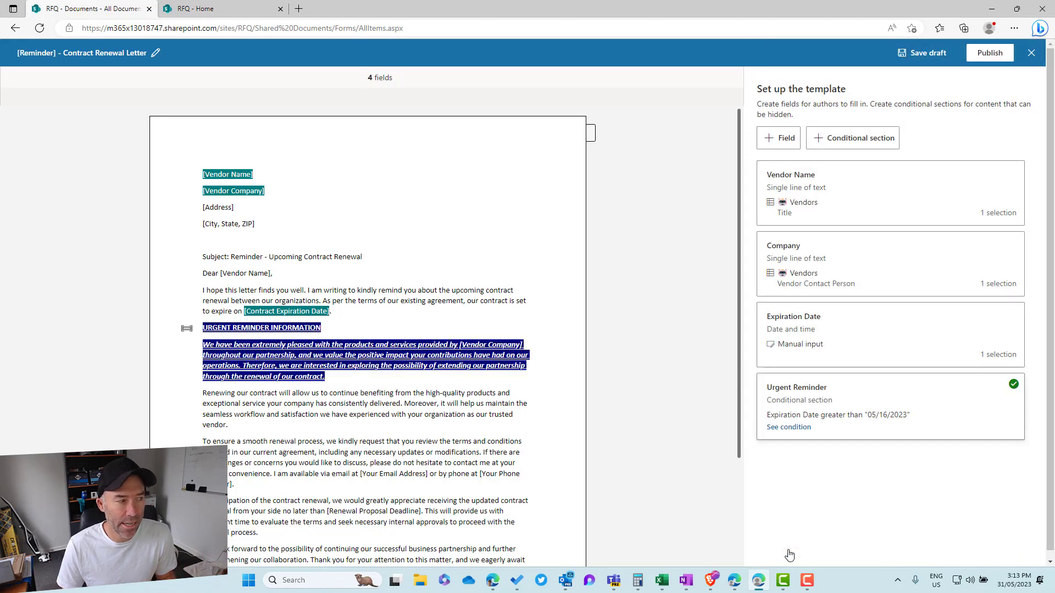
Publish the '[Reminder] - Contract Renewal Letter' template and return to the RFQ Documents library.
click(984, 54)
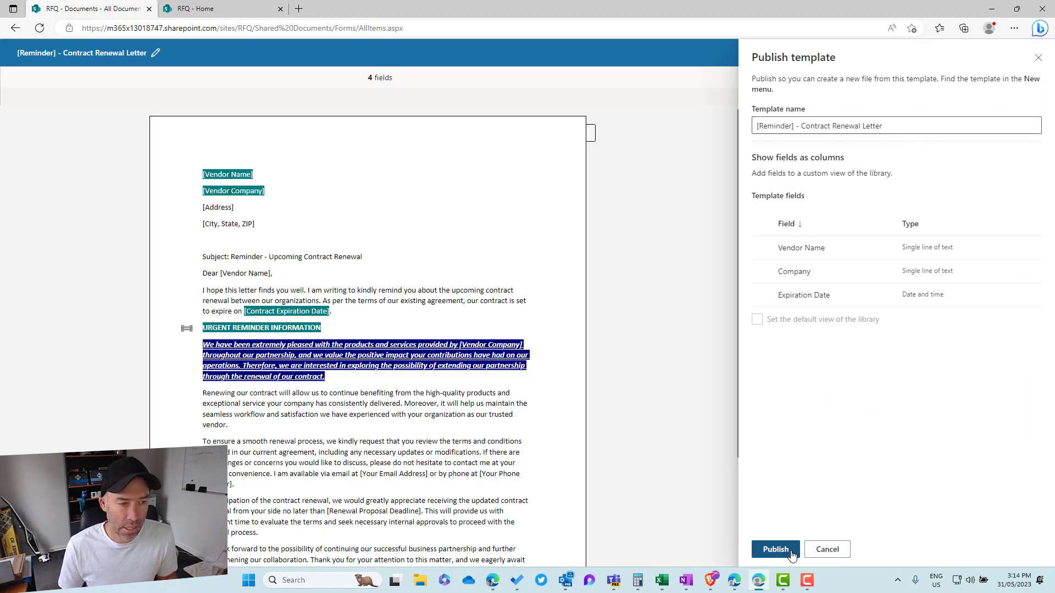
click(775, 549)
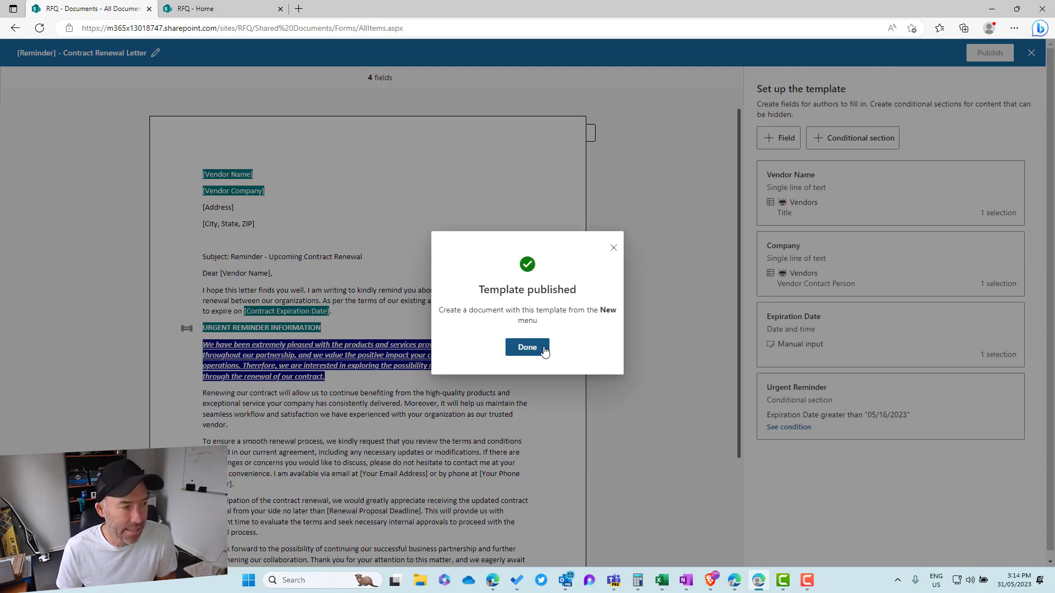
click(527, 348)
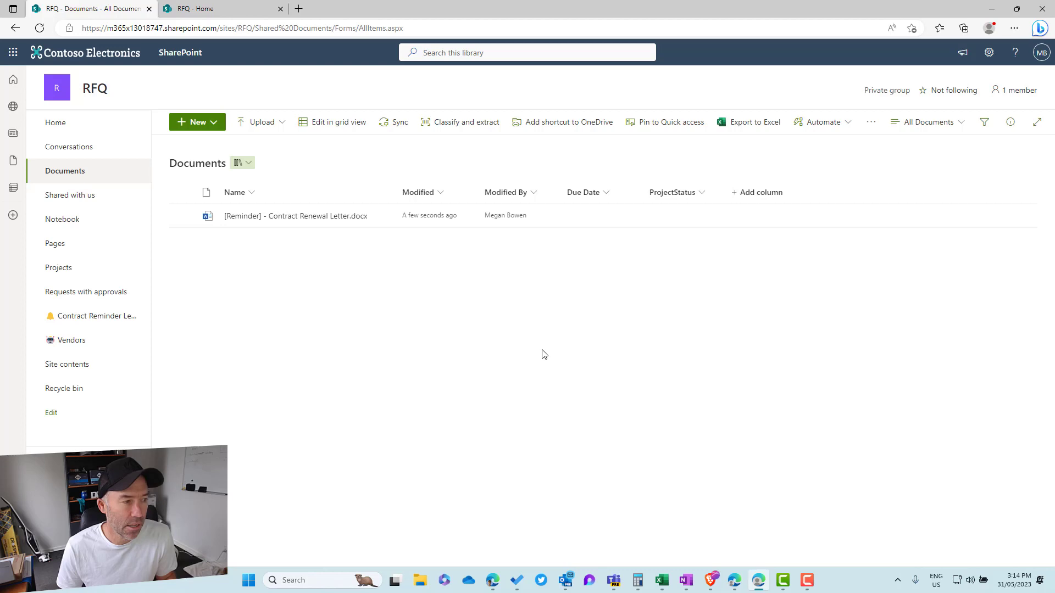
Create a new document from the '[Reminder] - Contract Renewal Letter' template.
click(213, 125)
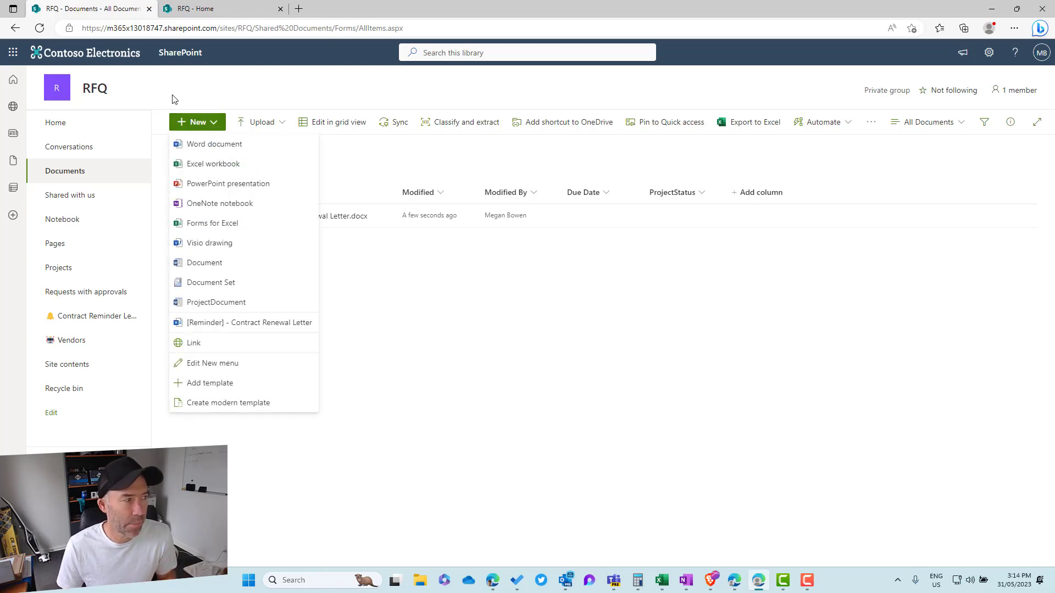
click(246, 329)
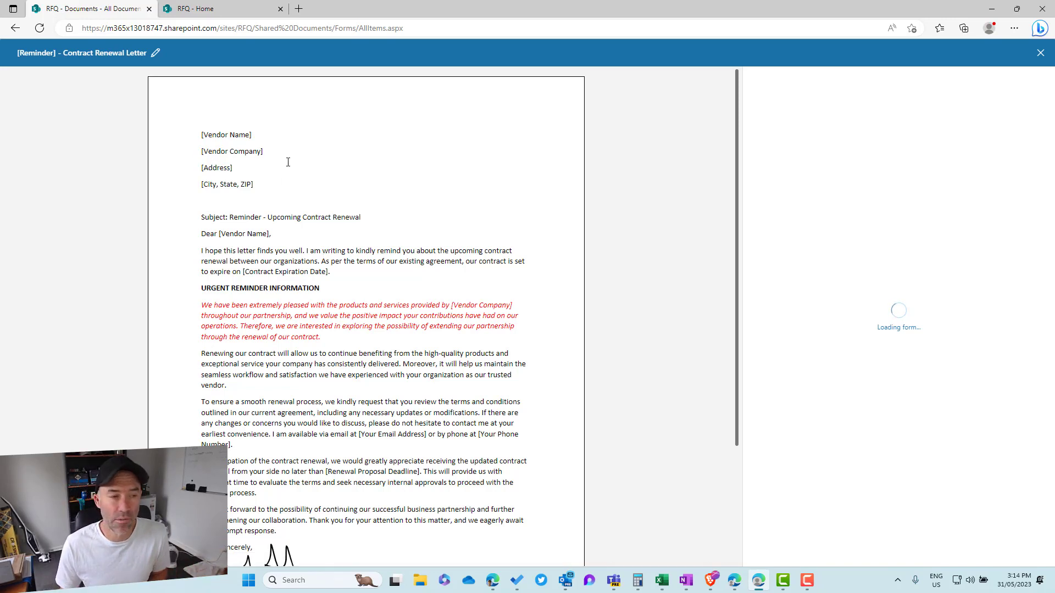
Fill in Microsoft as Vendor Name and the contact's full name as Company.
click(853, 174)
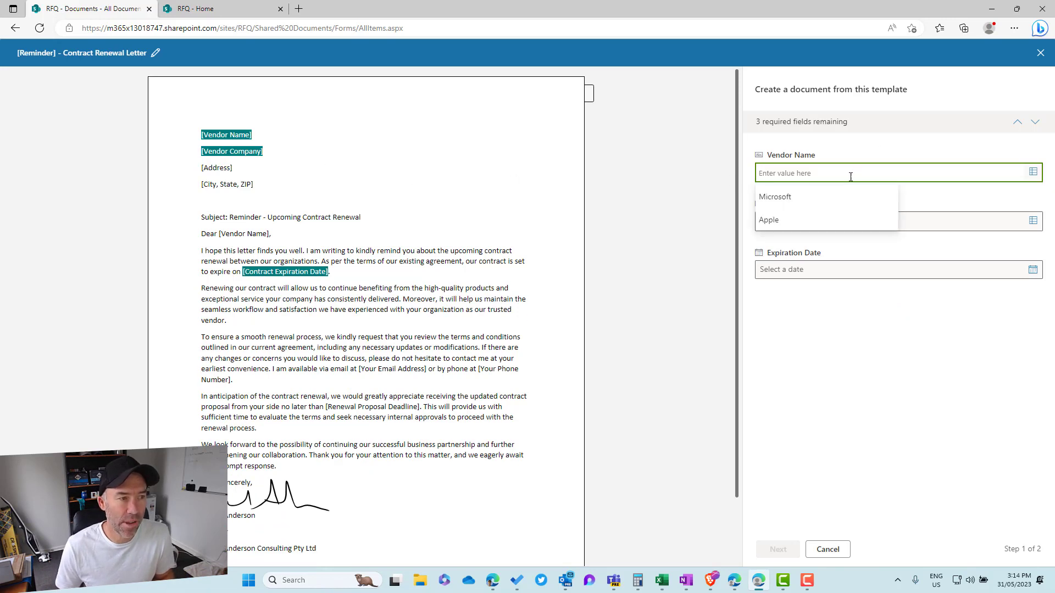
click(796, 199)
click(800, 221)
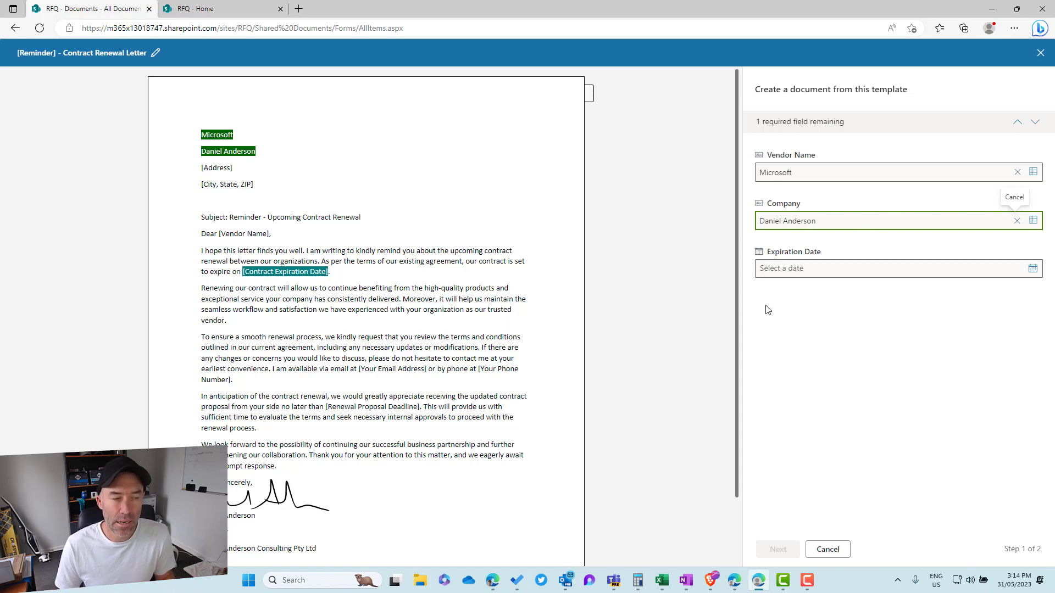
Set the Expiration Date to 05/25/2023 and proceed to create the letter.
click(823, 273)
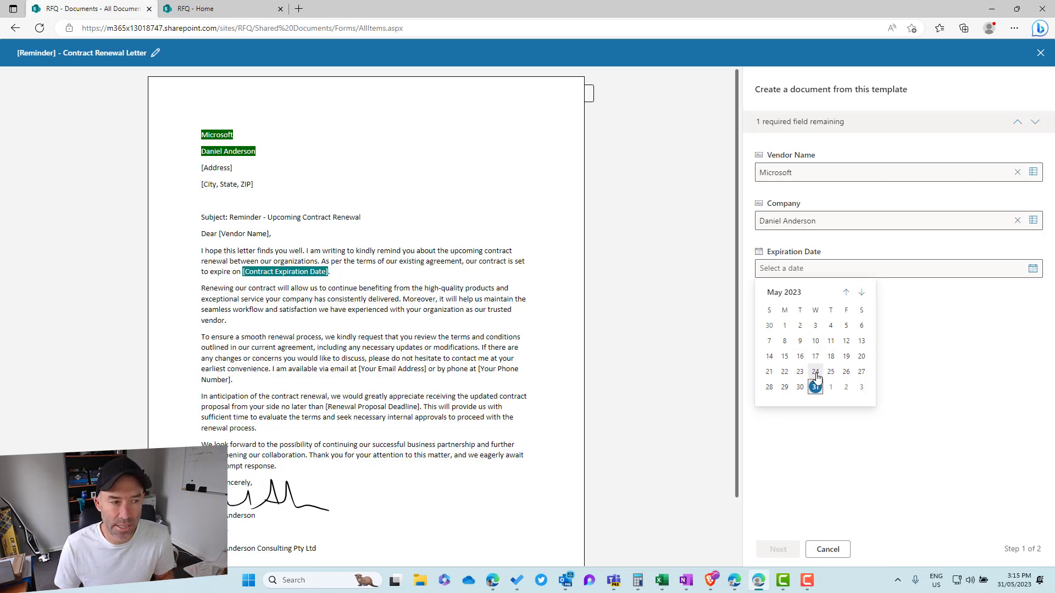
click(815, 374)
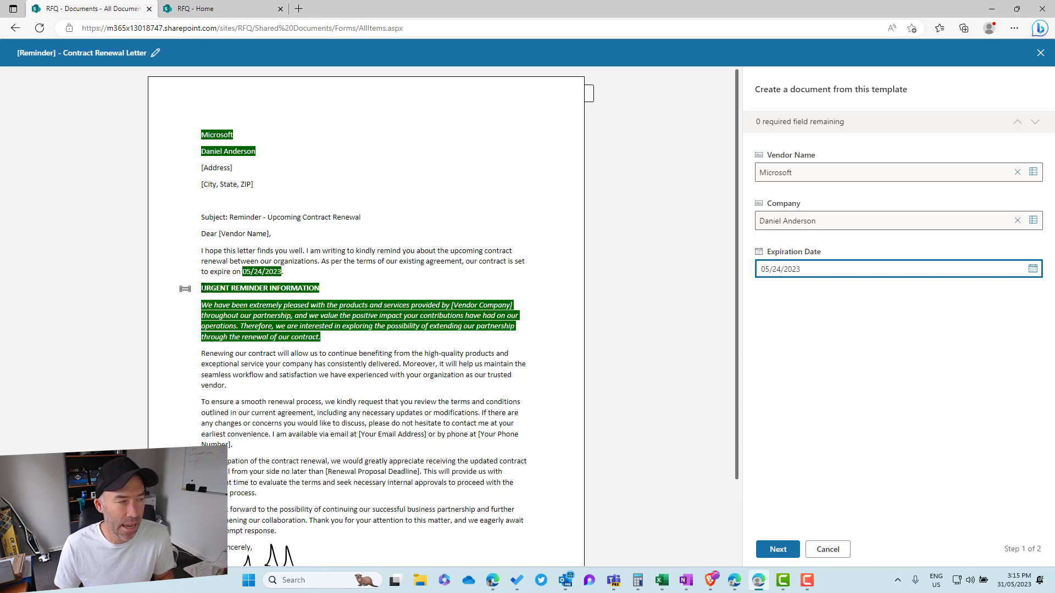
click(775, 272)
click(800, 342)
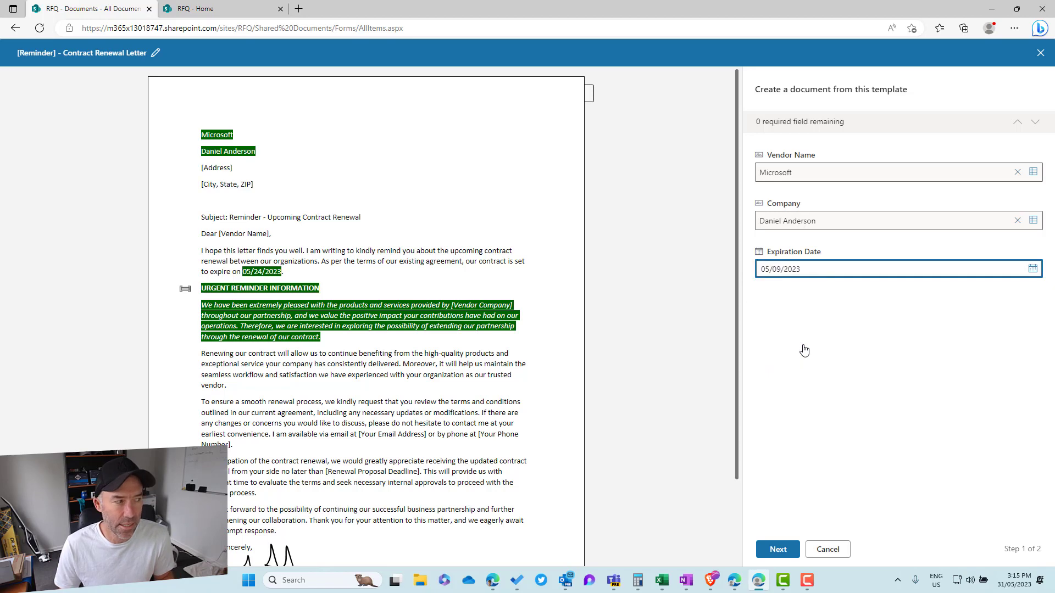
click(810, 345)
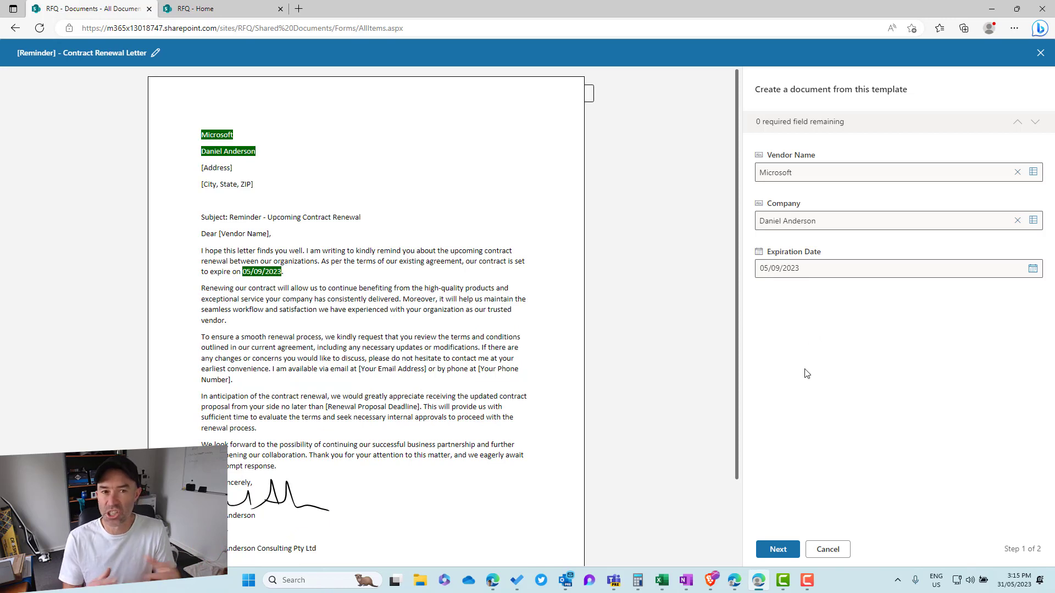
click(841, 277)
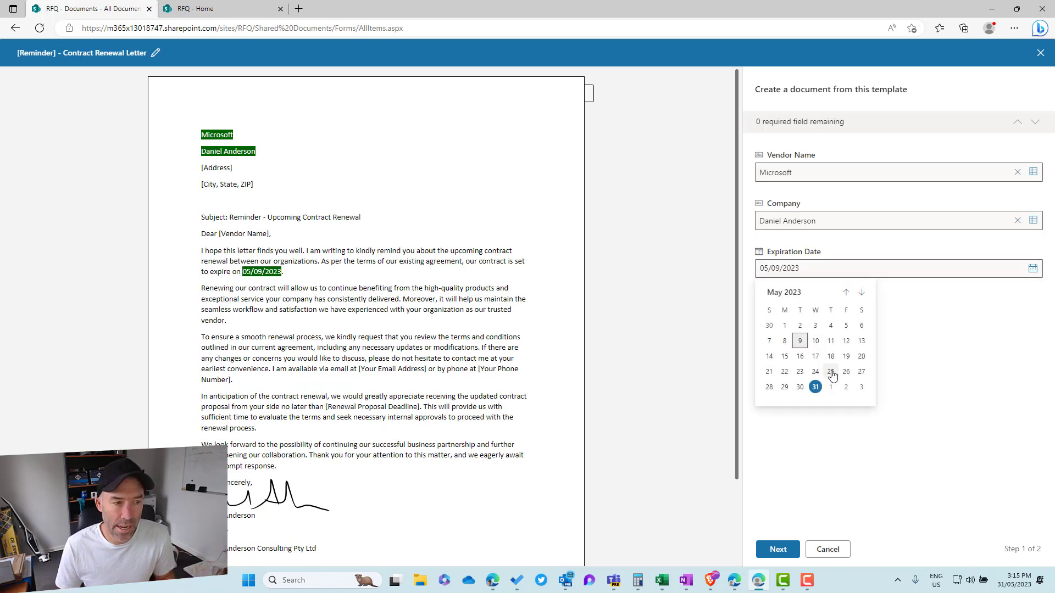
click(831, 373)
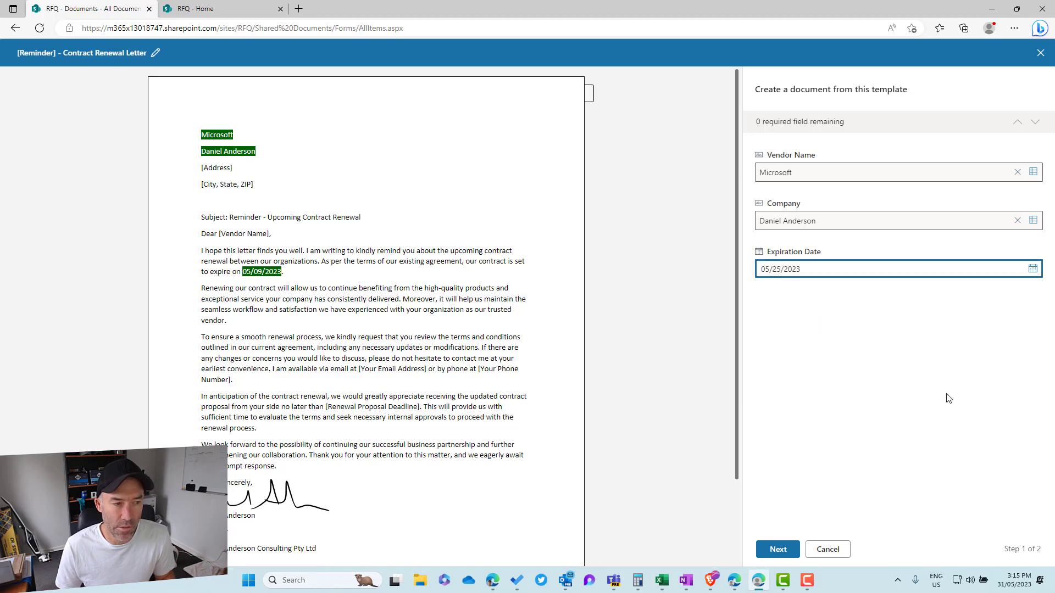
click(777, 548)
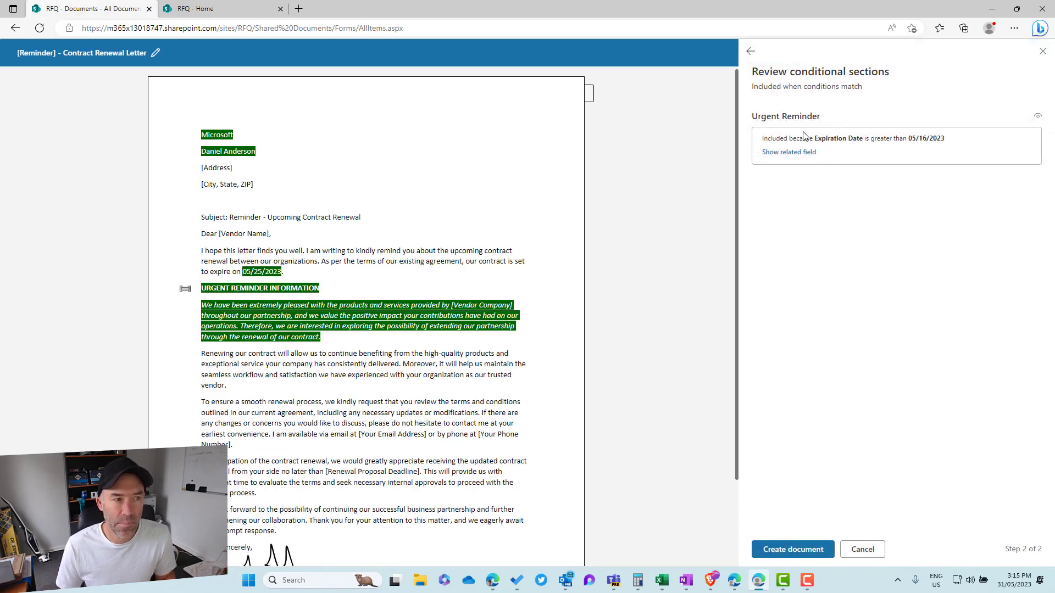
click(810, 550)
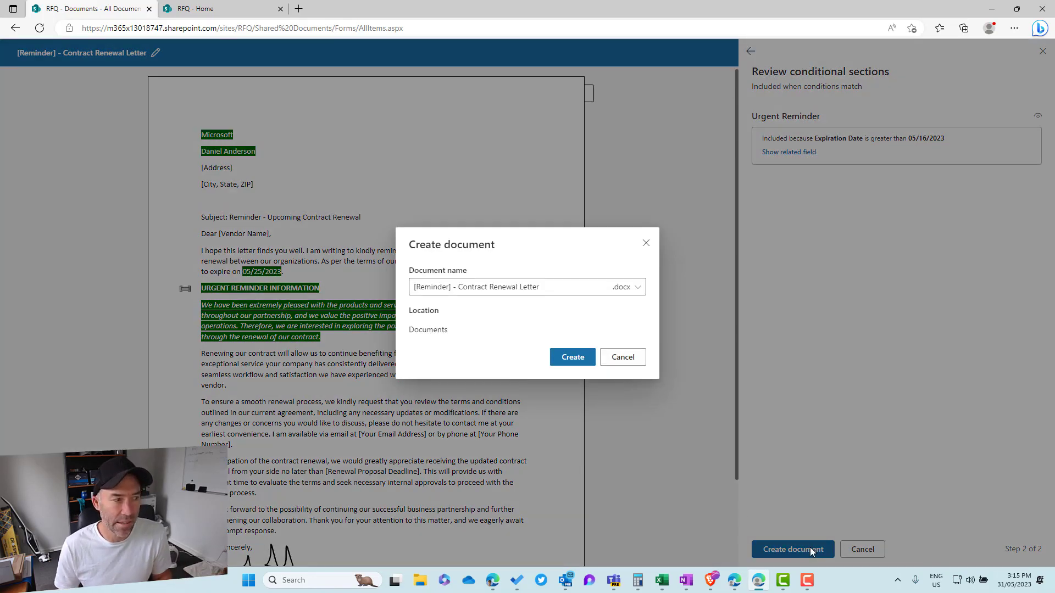
Name the letter with the contact's name instead of [Reminder], create it, and open it.
click(487, 286)
drag(452, 287, 412, 288)
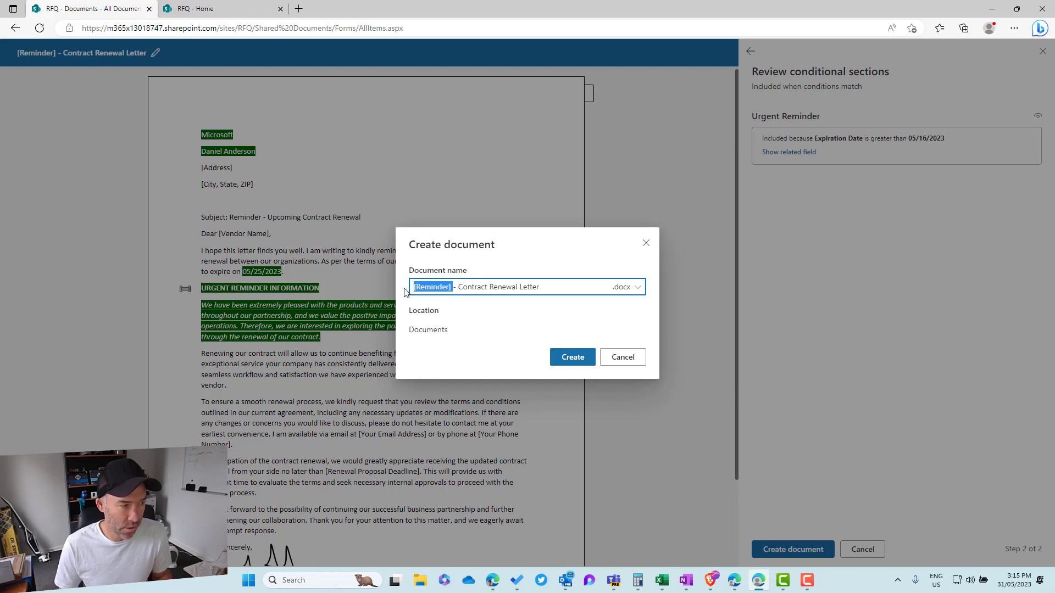
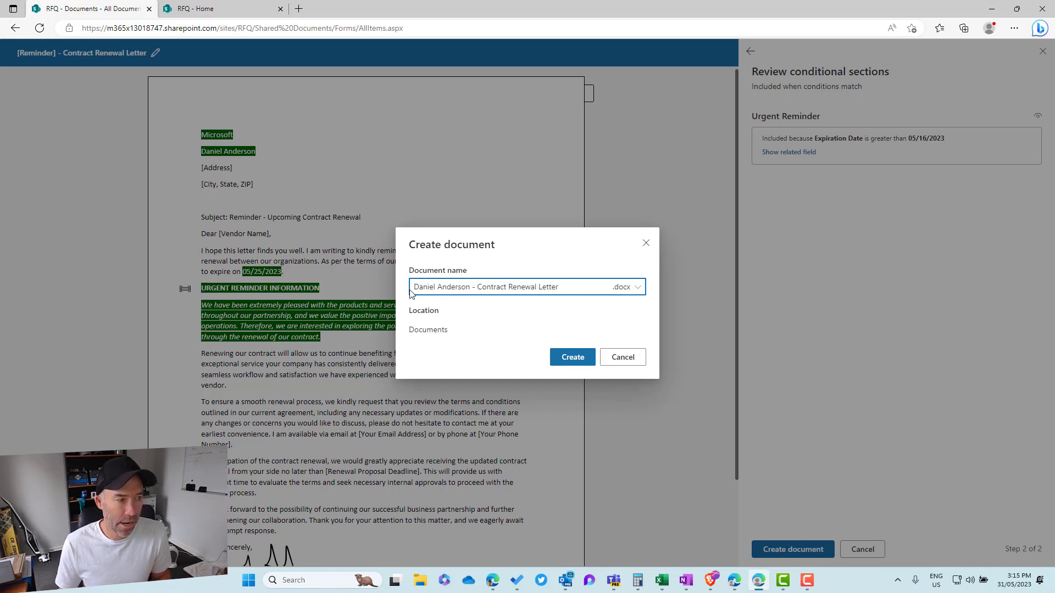
click(569, 360)
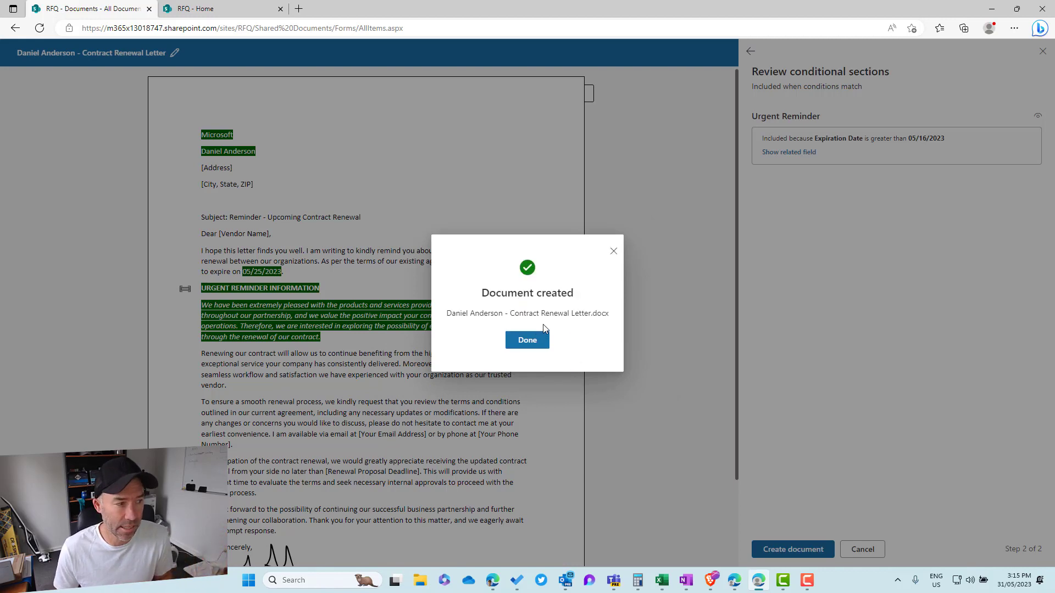
click(544, 343)
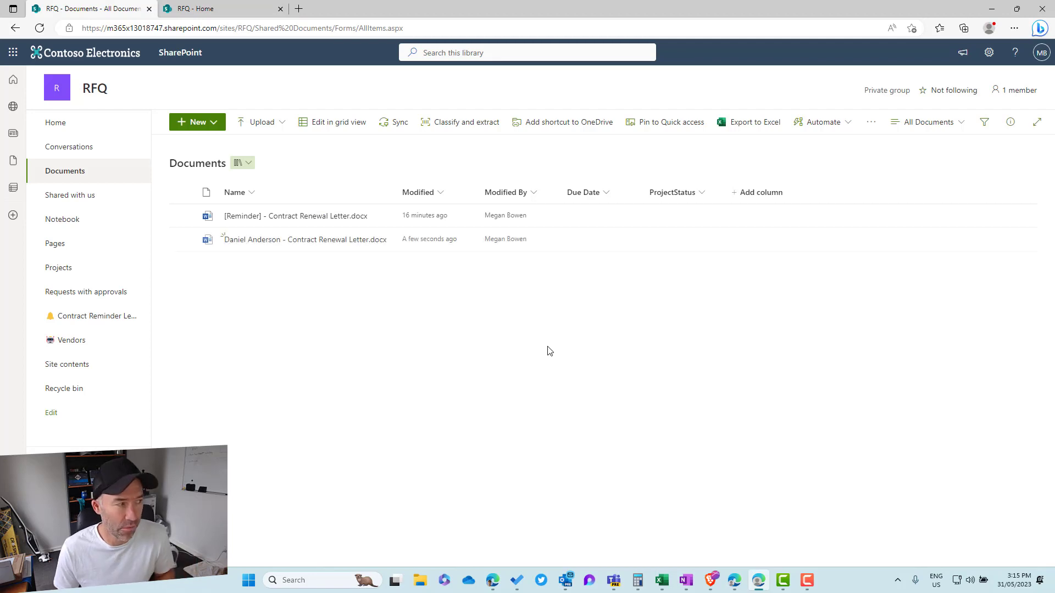
click(309, 240)
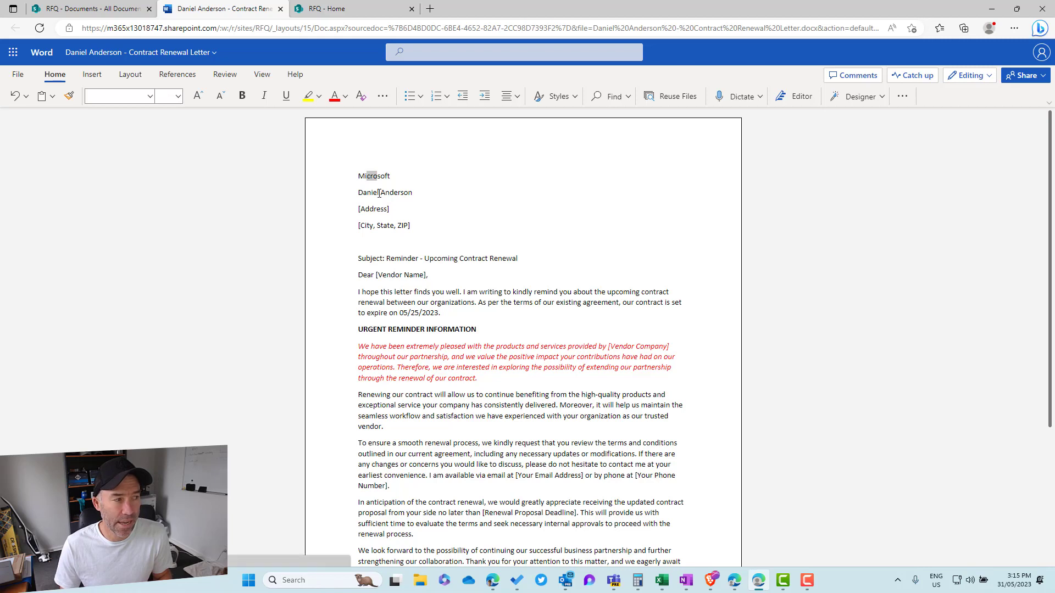
Review the generated letter in Word for the web, then return to the RFQ Documents library.
drag(413, 193, 361, 194)
click(499, 377)
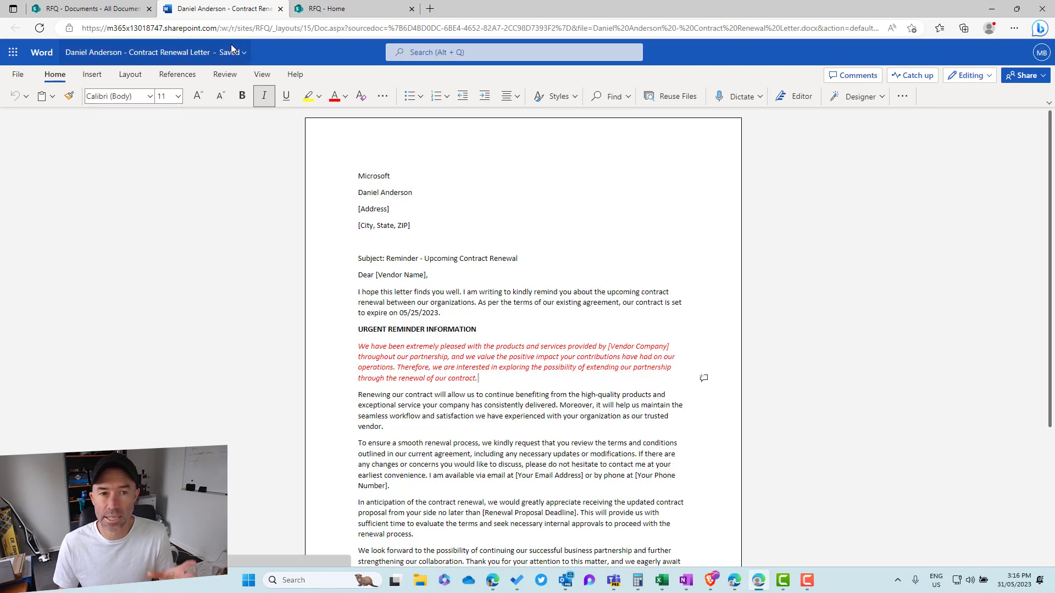
click(122, 15)
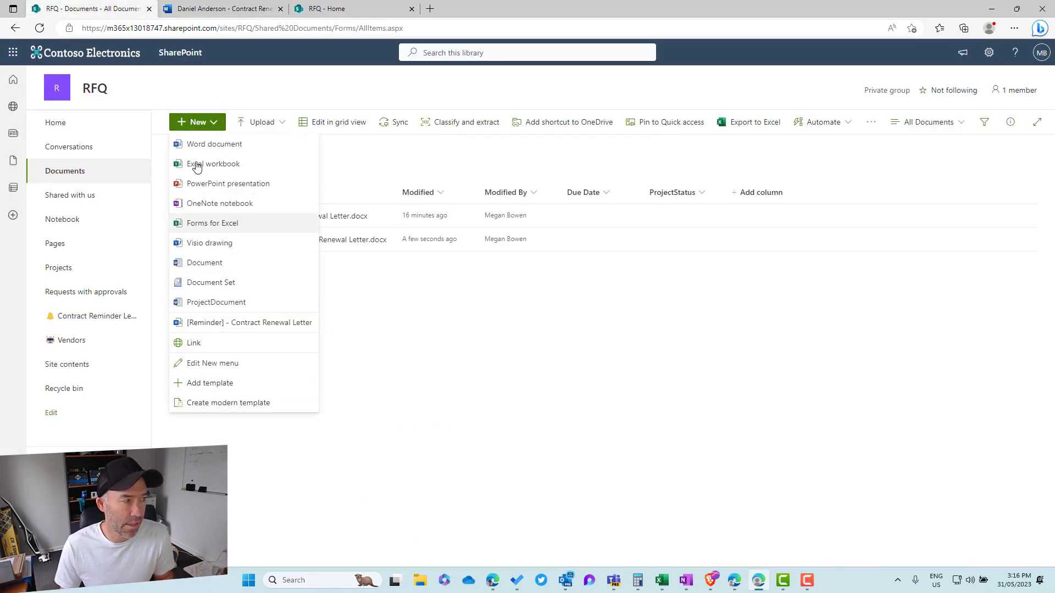
Open the published '[Reminder] - Contract Renewal Letter' template for editing from the Edit New menu.
click(227, 365)
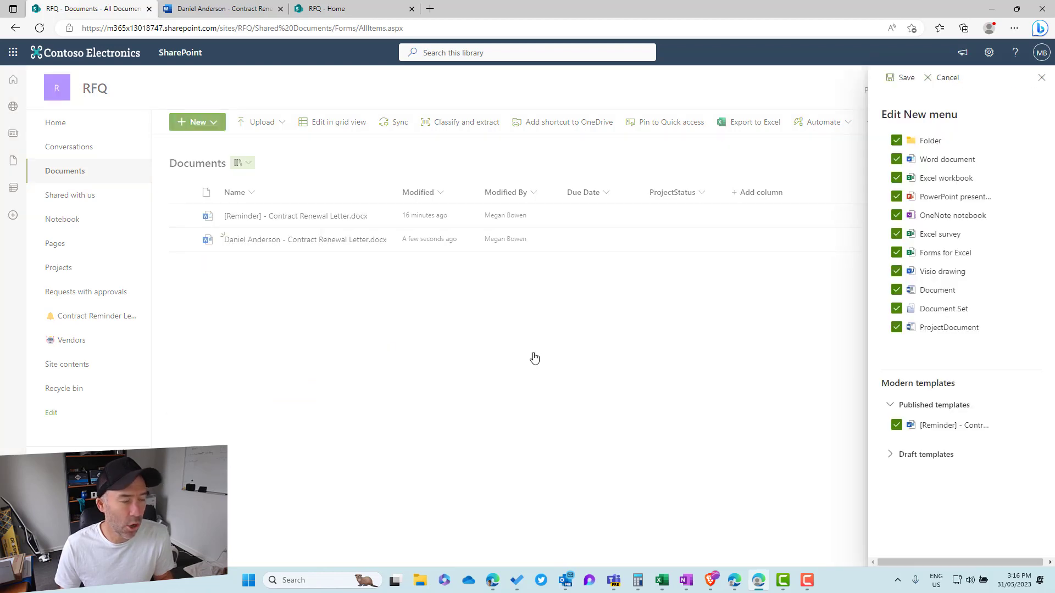
click(1032, 428)
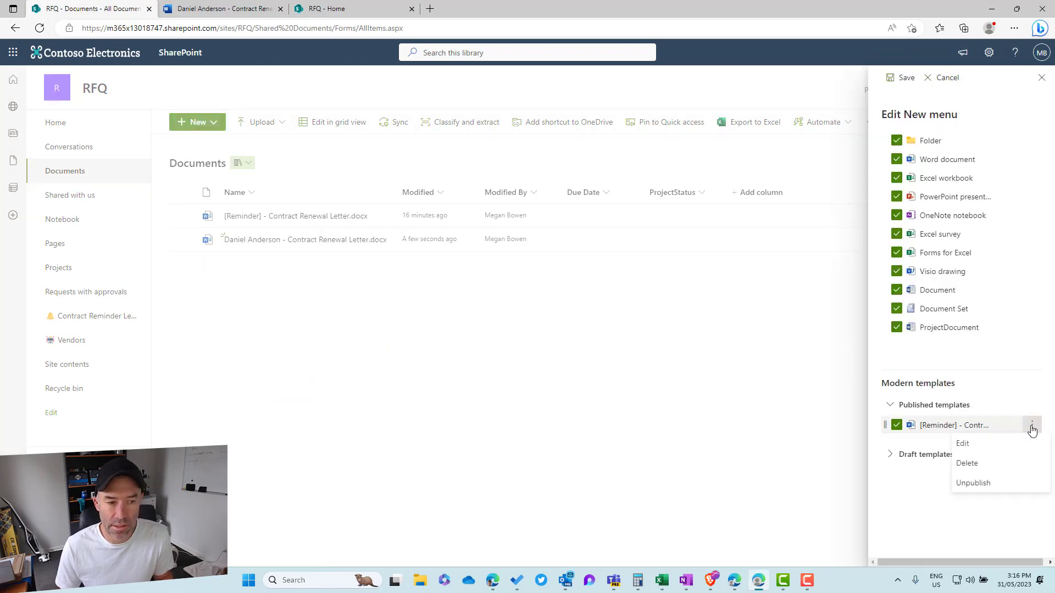
click(989, 445)
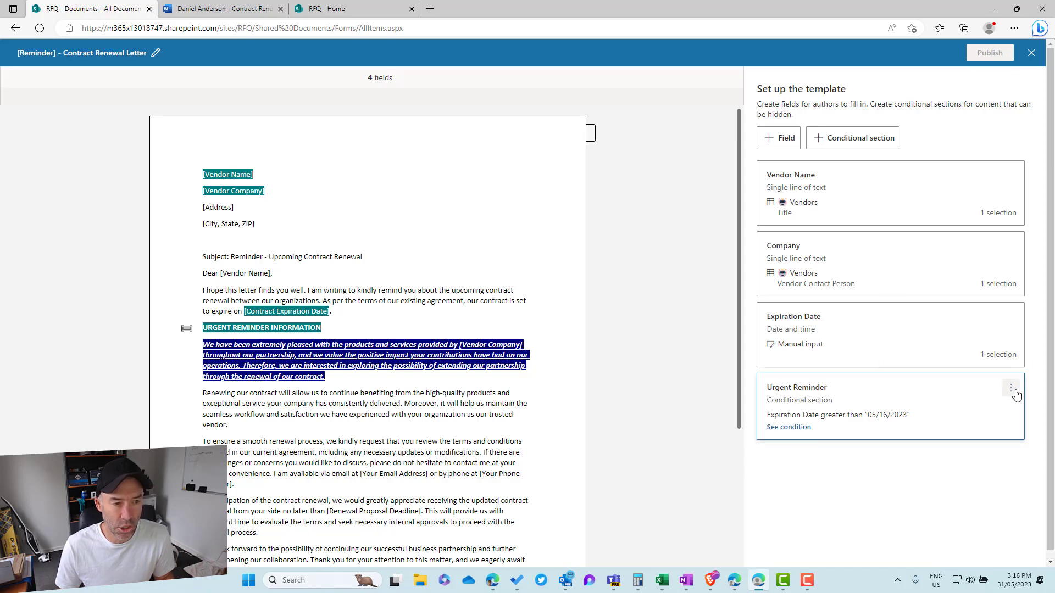
Change the Urgent Reminder condition to Expiration Date lesser than 05/31/2023 and add an And condition.
click(1014, 391)
click(972, 406)
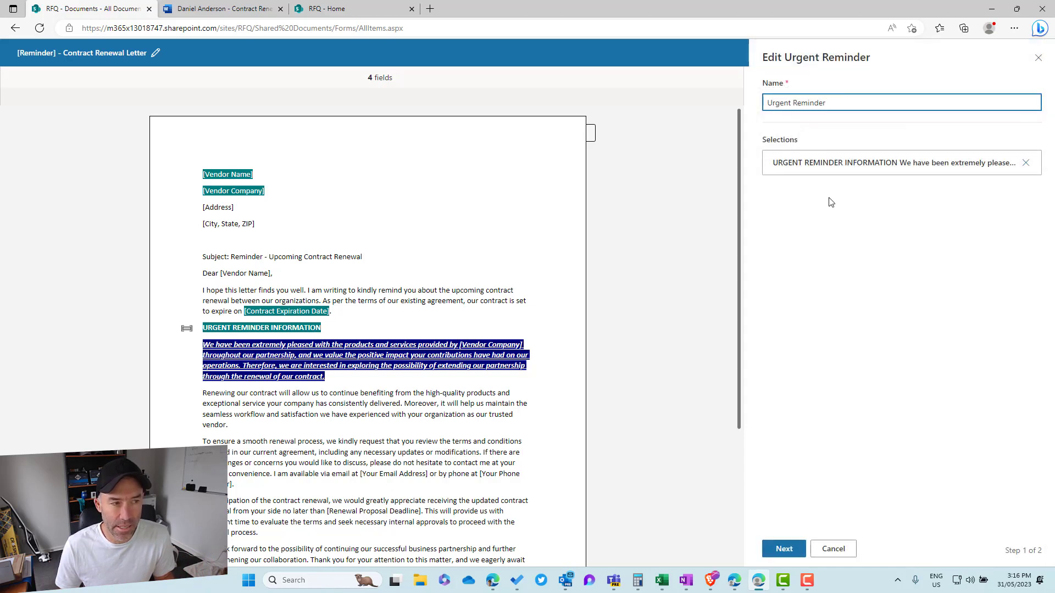
click(786, 548)
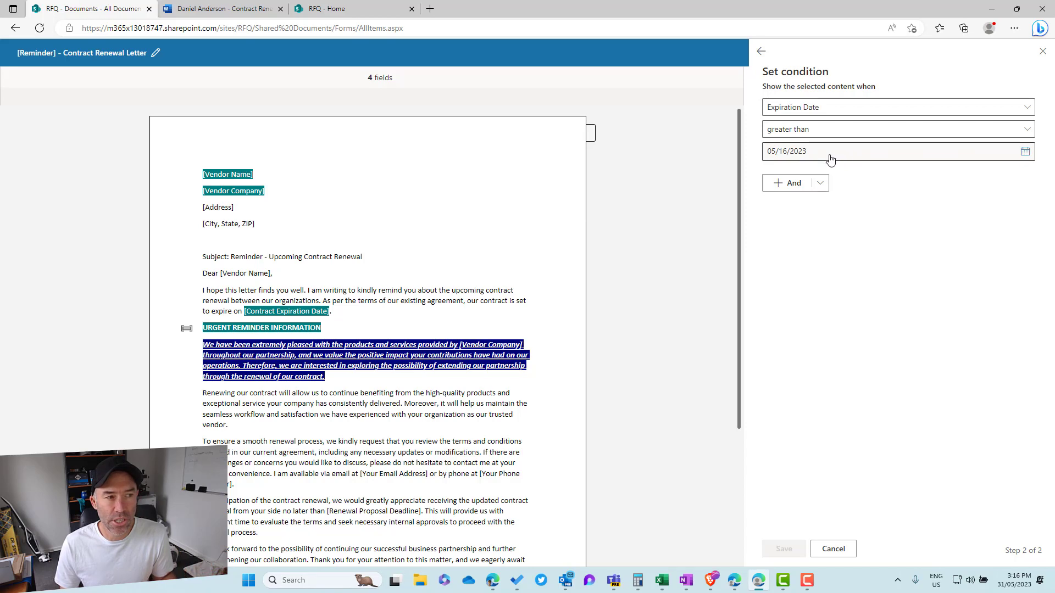
click(846, 132)
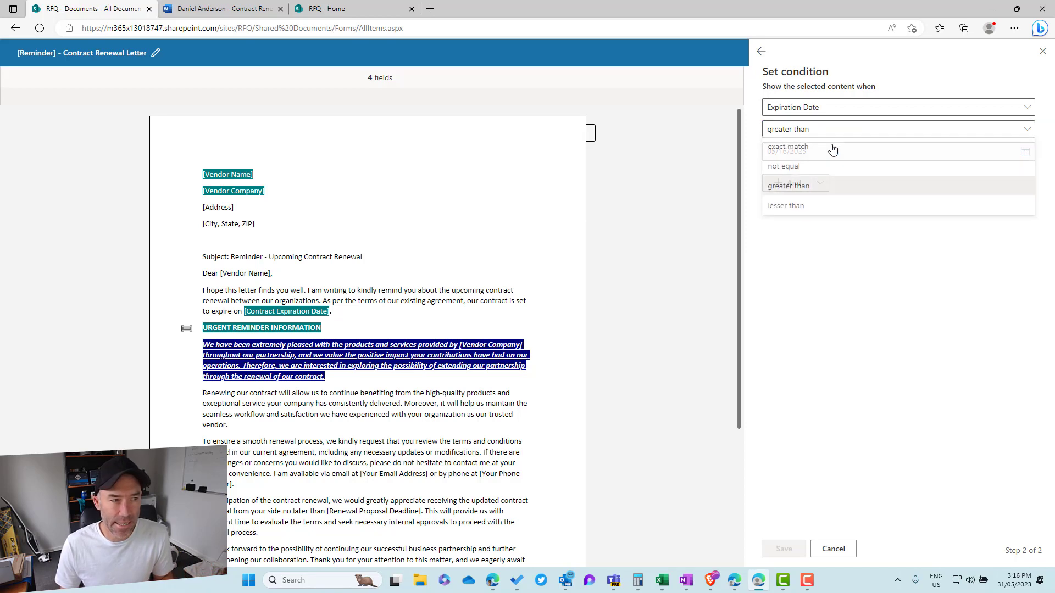
click(801, 207)
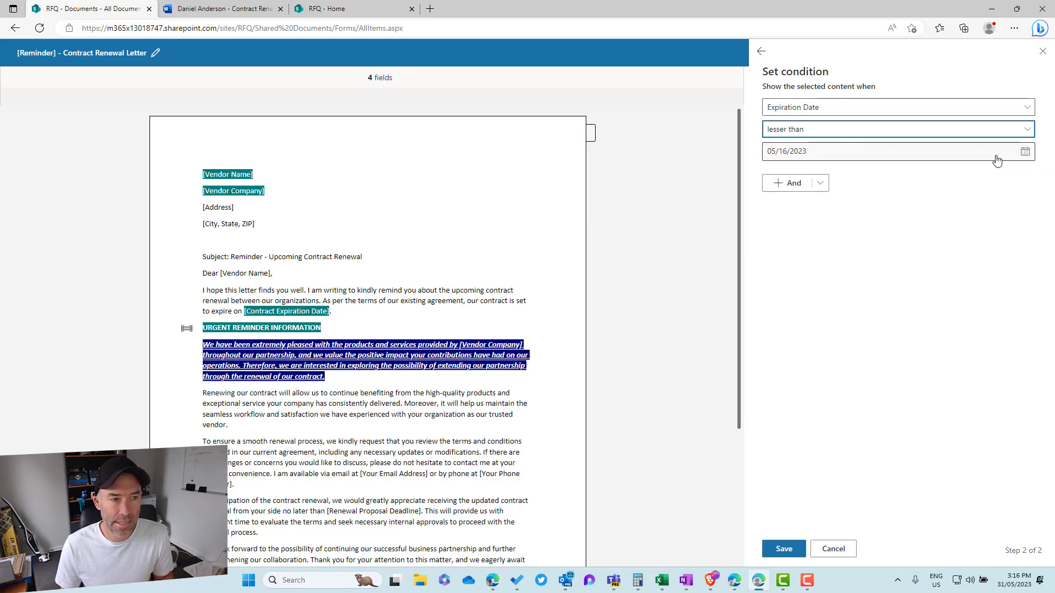
click(1024, 151)
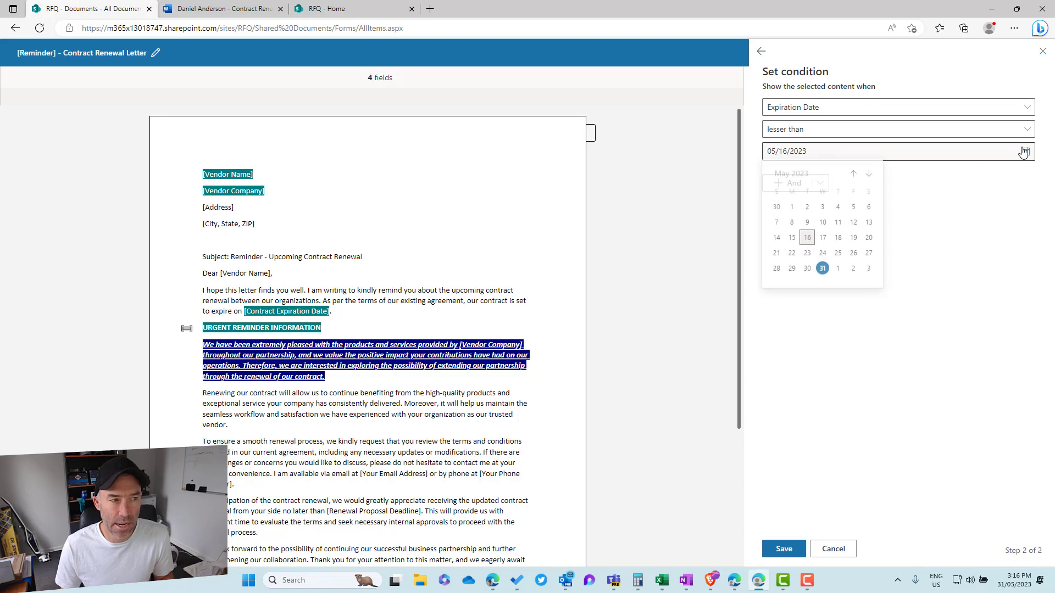
click(823, 273)
click(783, 187)
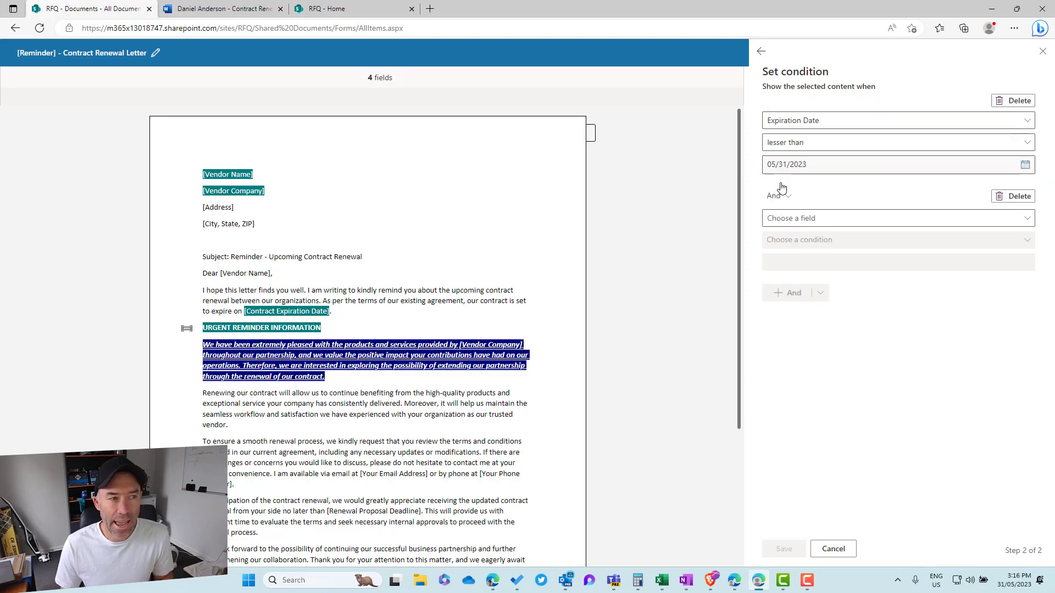
Add a second condition requiring Vendor Name to exactly match Microsoft.
click(812, 222)
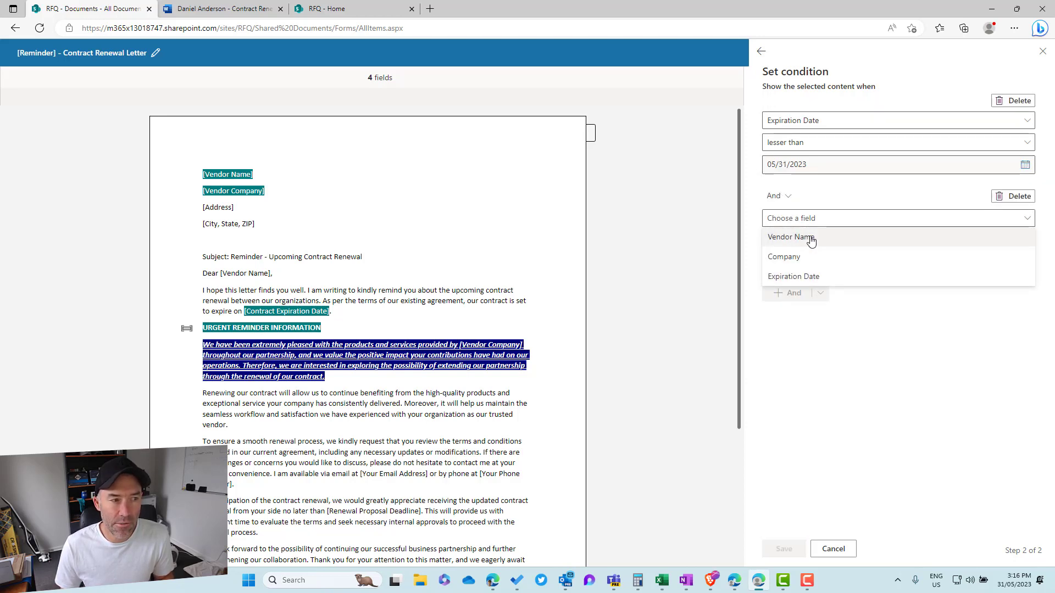
click(813, 237)
click(813, 242)
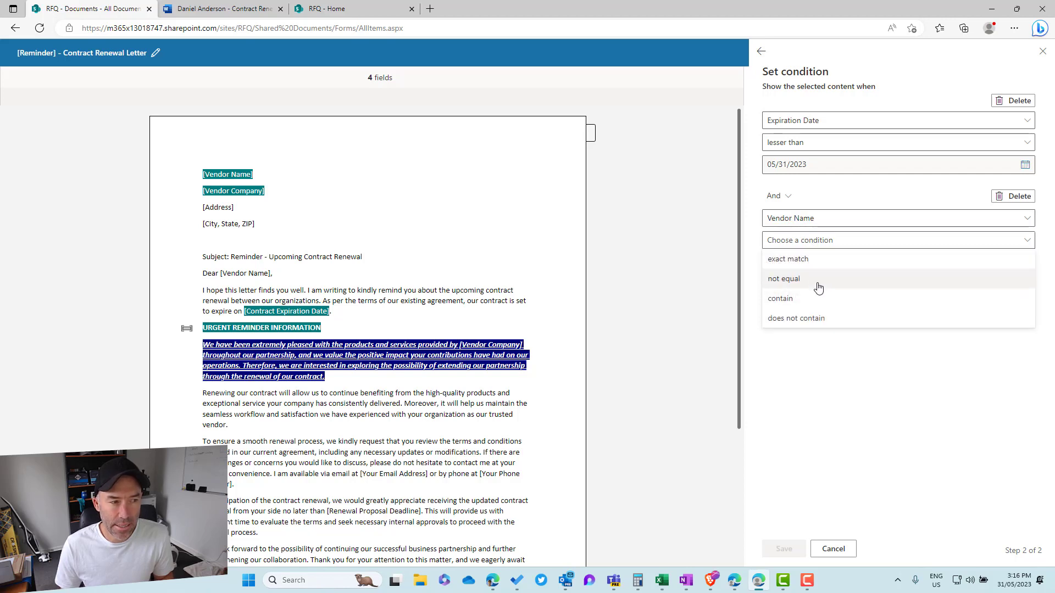
click(814, 262)
click(814, 267)
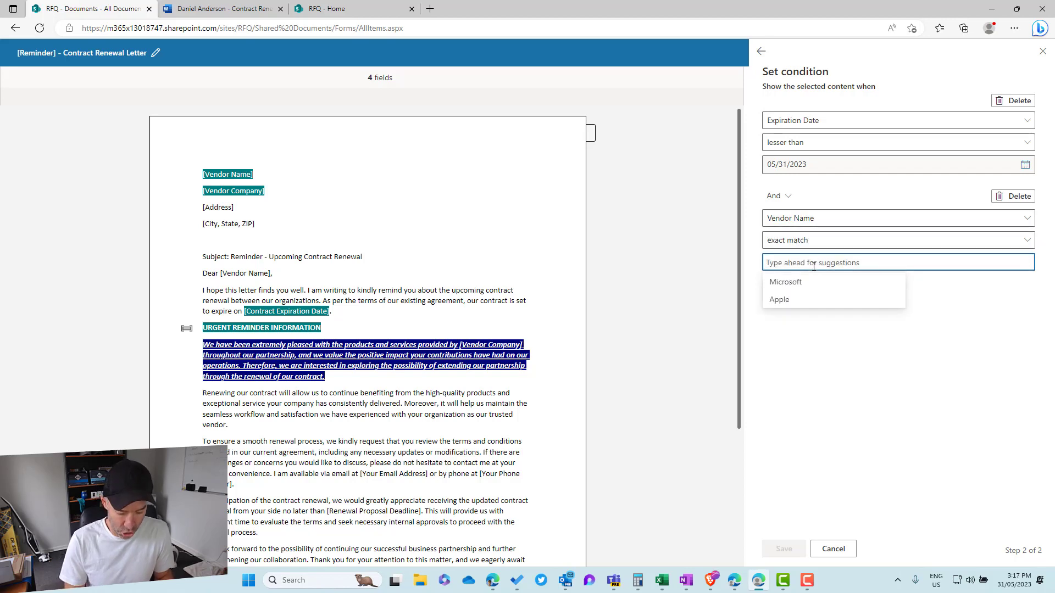
text(Microsoft)
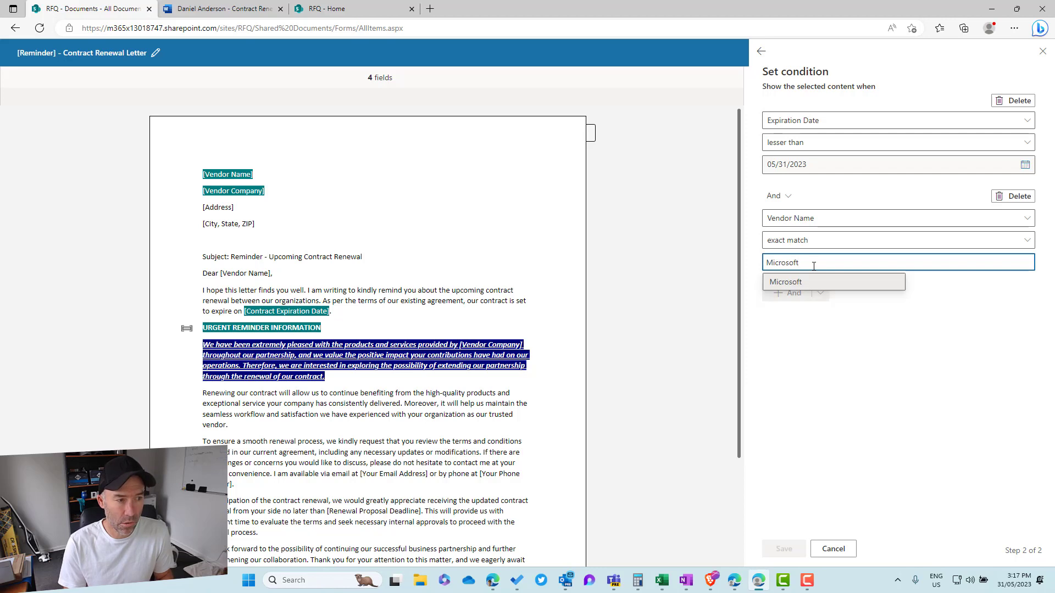
click(816, 285)
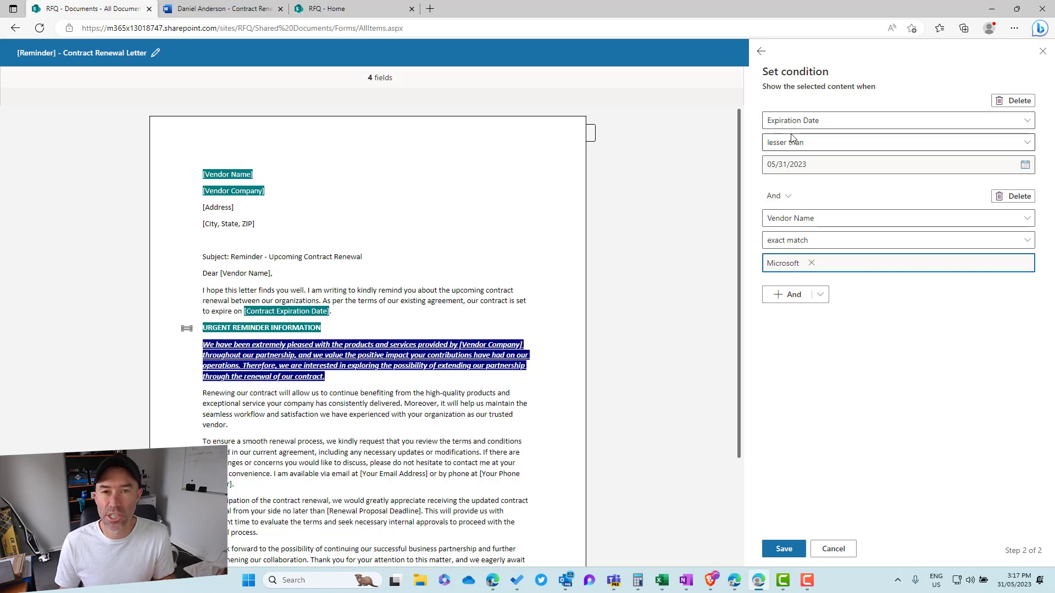
Set the Expiration Date limit to 06/30/2023 and save the Urgent Reminder conditions.
click(798, 170)
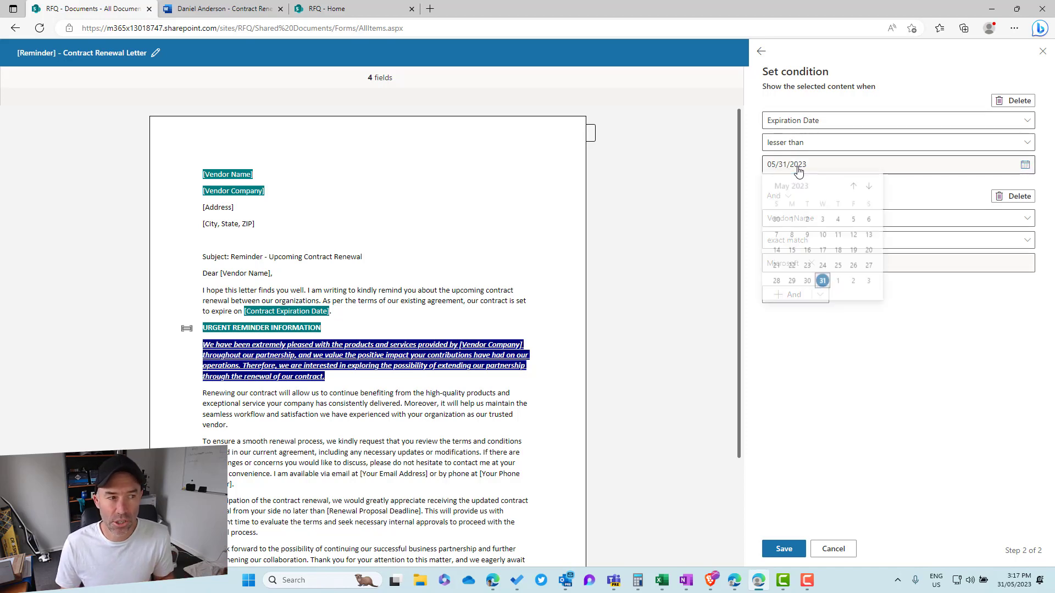
click(868, 190)
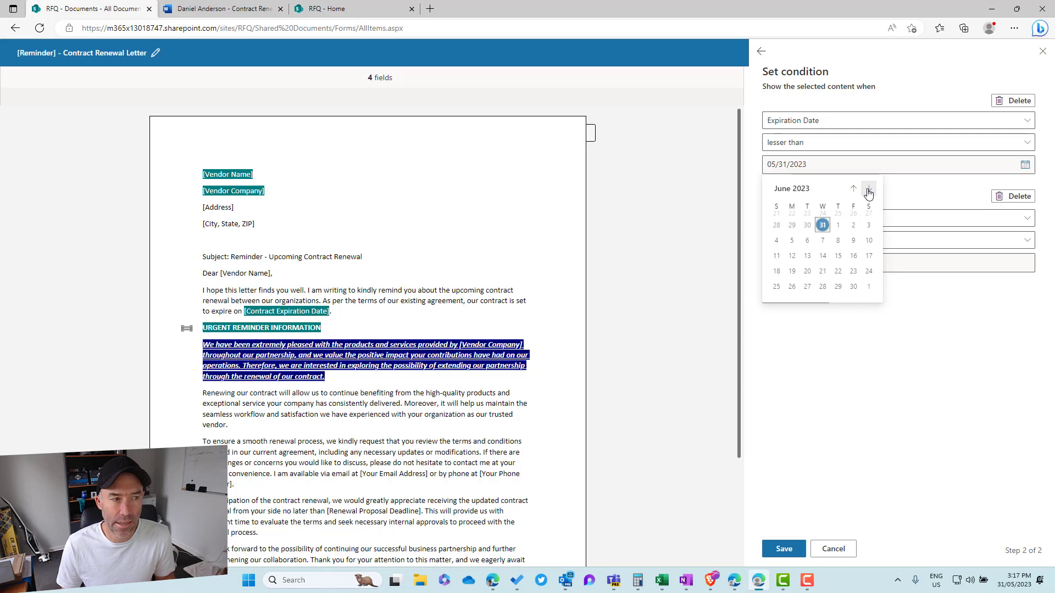
click(853, 284)
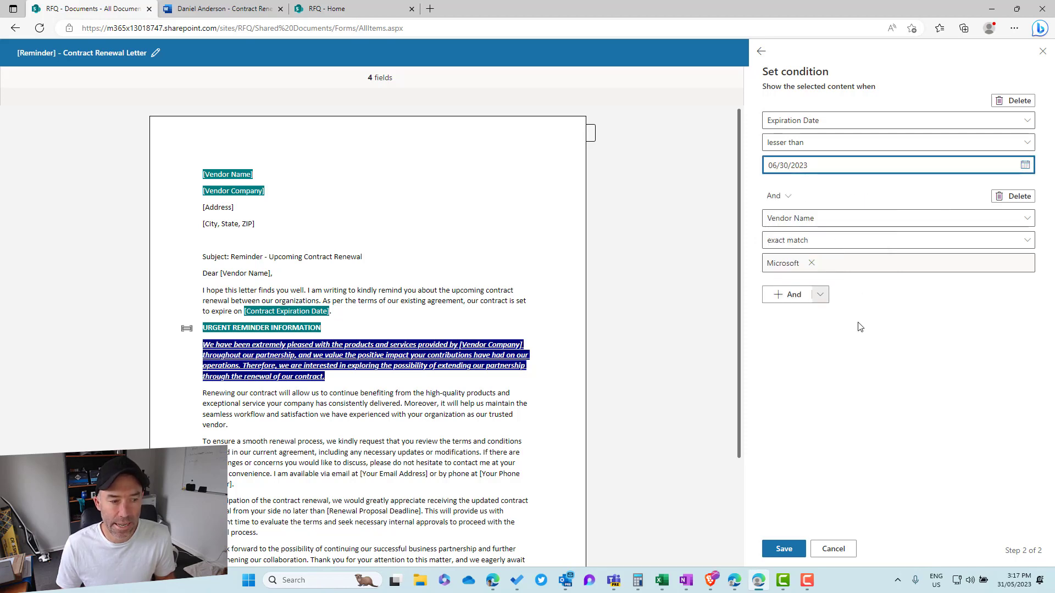
click(783, 549)
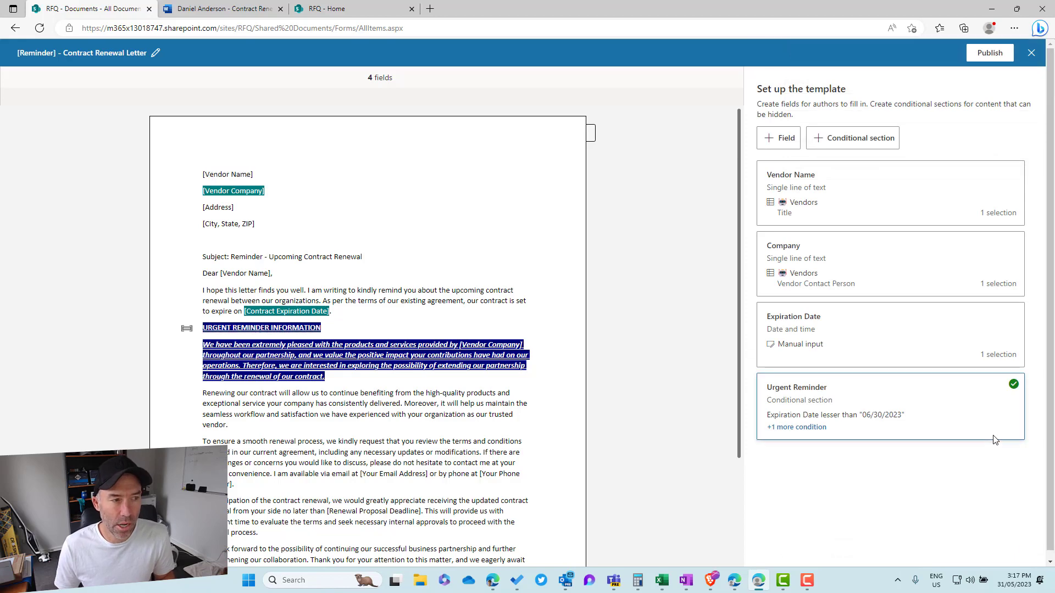
Republish the updated Contract Renewal Letter template and return to the RFQ Documents library.
click(989, 53)
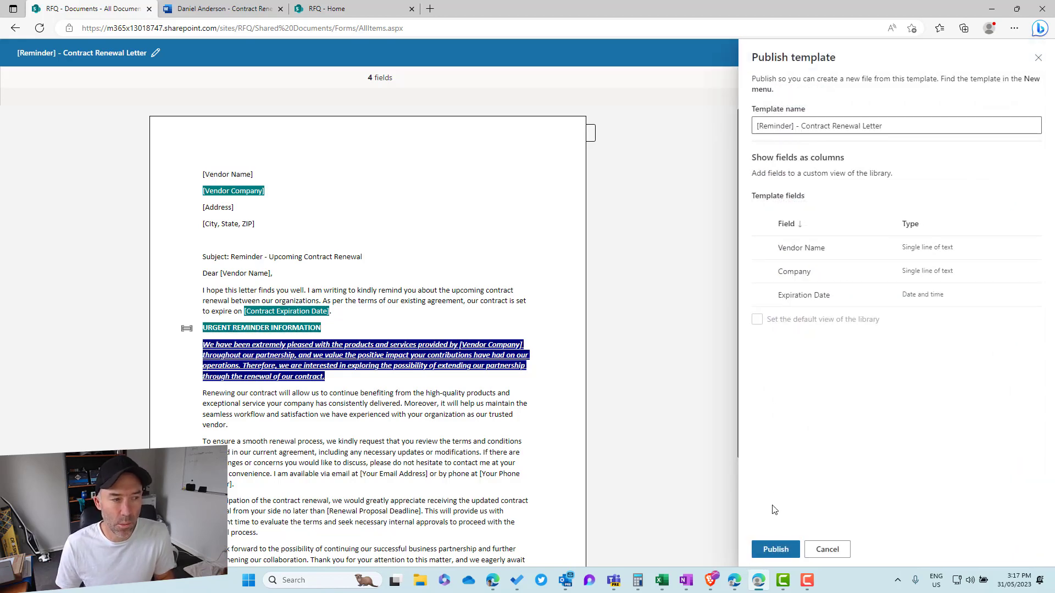
click(775, 550)
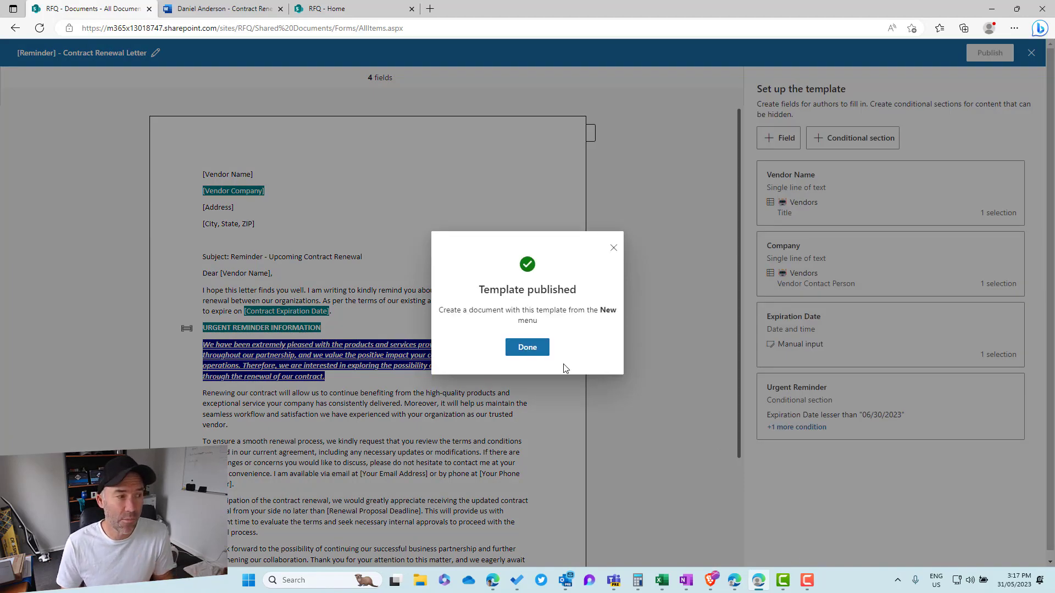
click(525, 348)
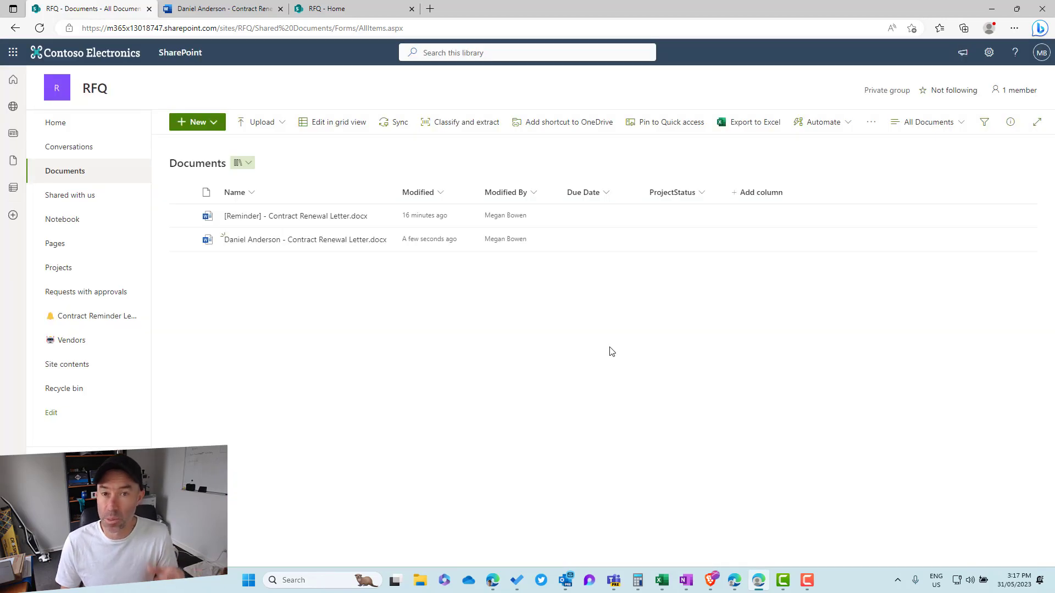
Start a new document from the [Reminder] - Contract Renewal Letter template.
click(198, 122)
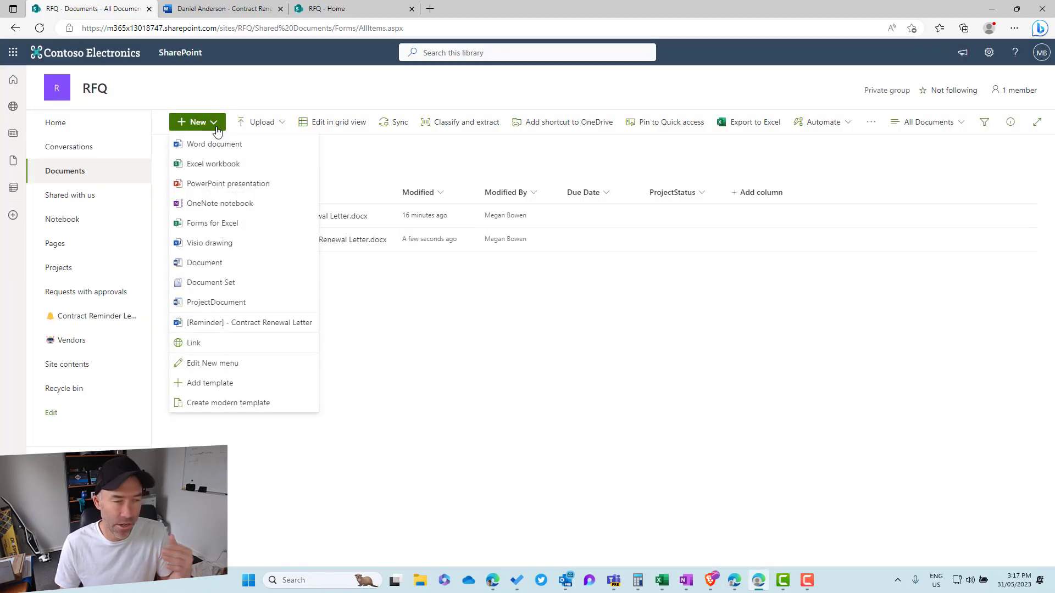
click(219, 324)
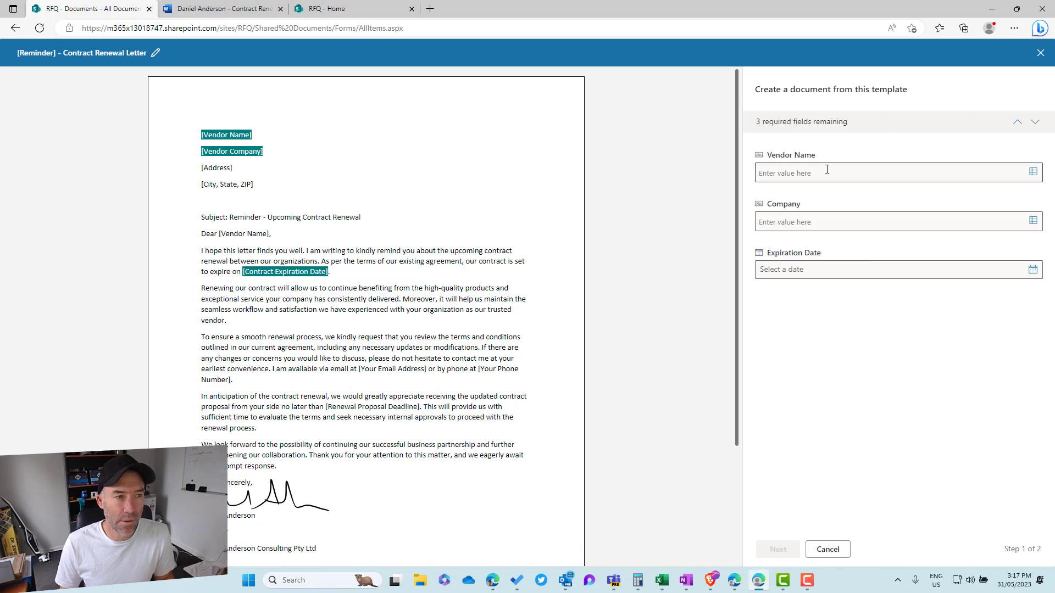
Choose Microsoft as the vendor and set the expiration date to 05/24/2023.
click(822, 174)
click(802, 197)
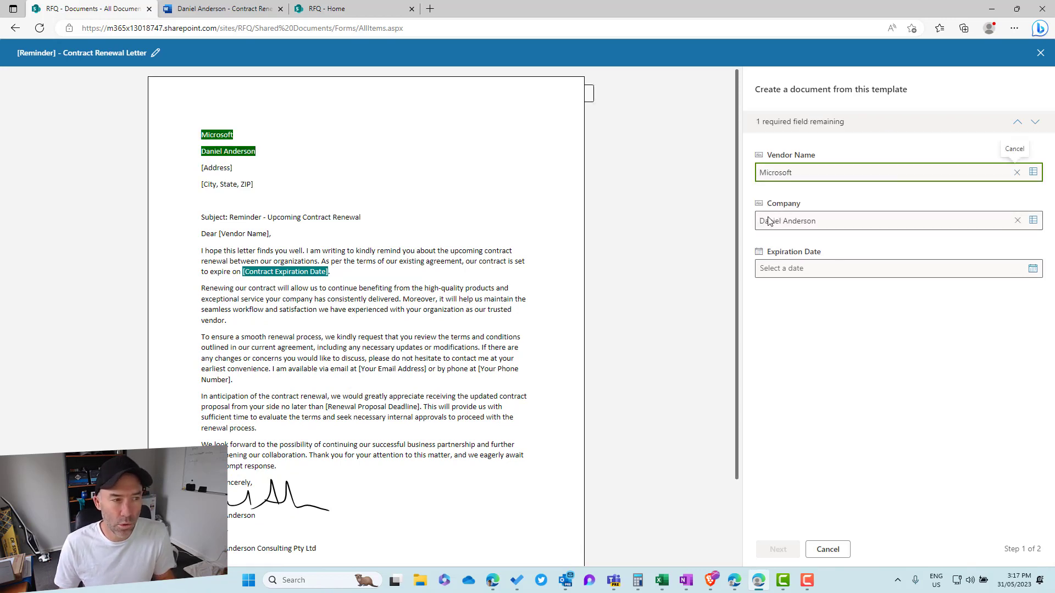
click(820, 273)
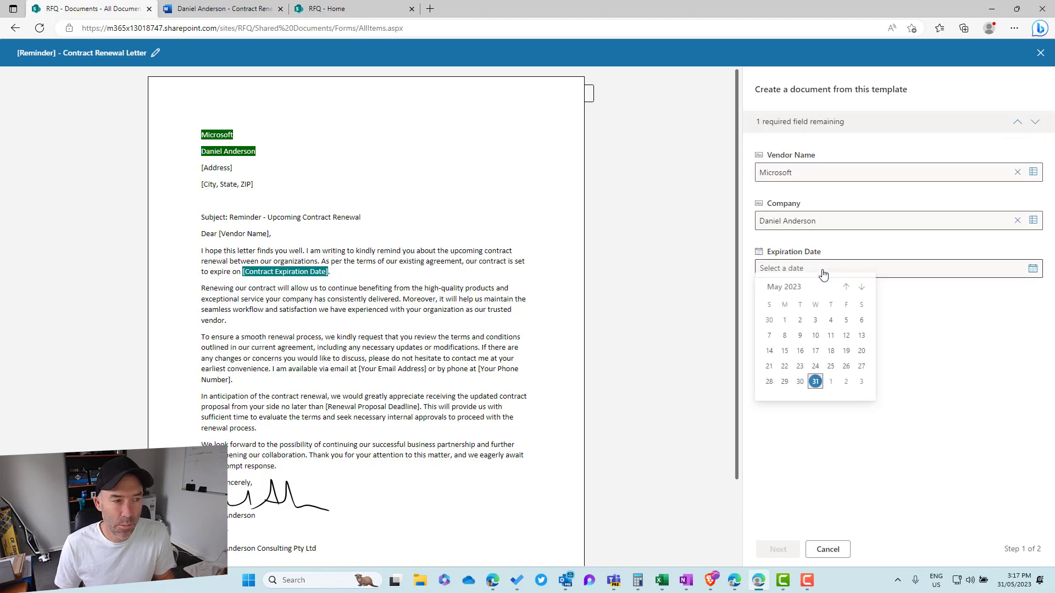
click(815, 372)
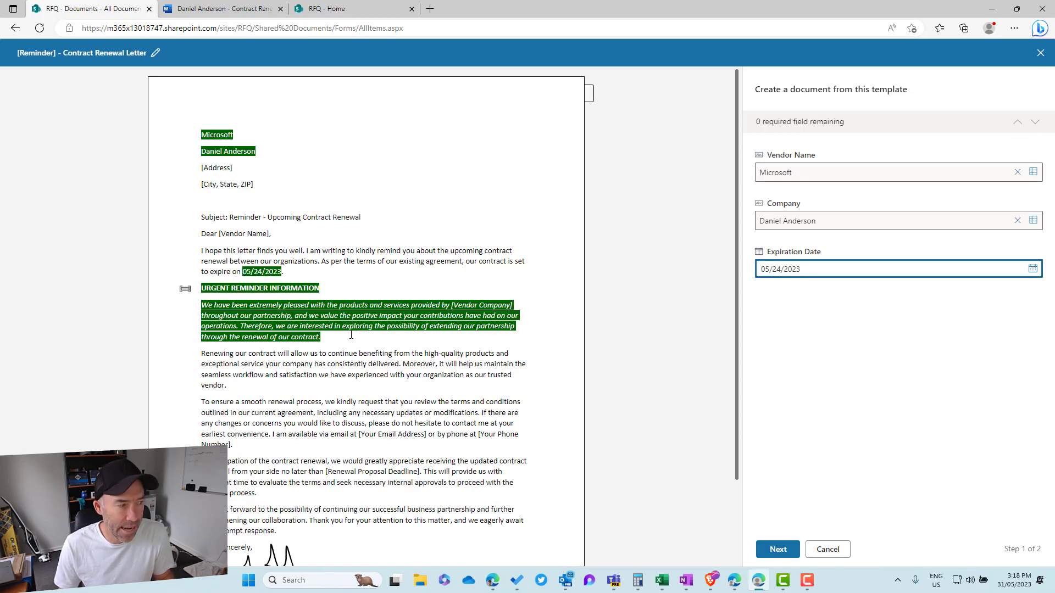
Change the expiration date to 08/16/2023.
click(782, 272)
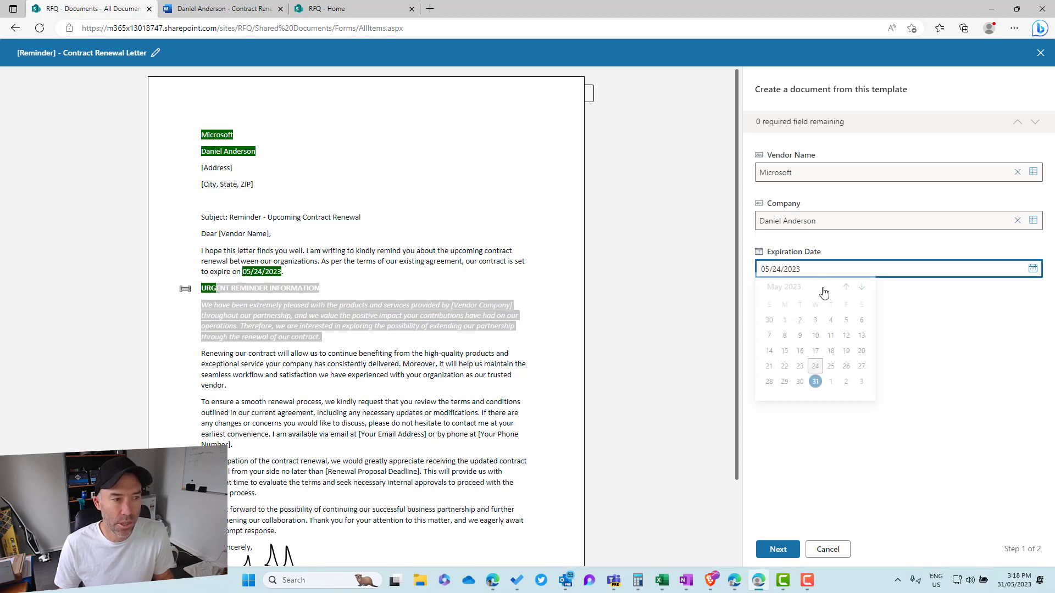
click(861, 292)
click(860, 293)
click(861, 292)
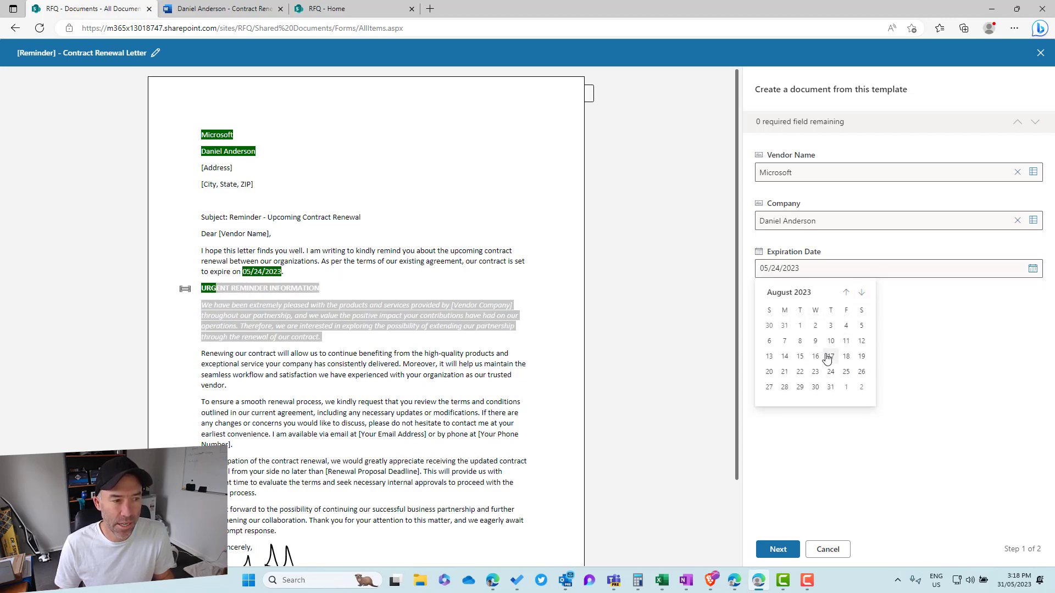
click(815, 358)
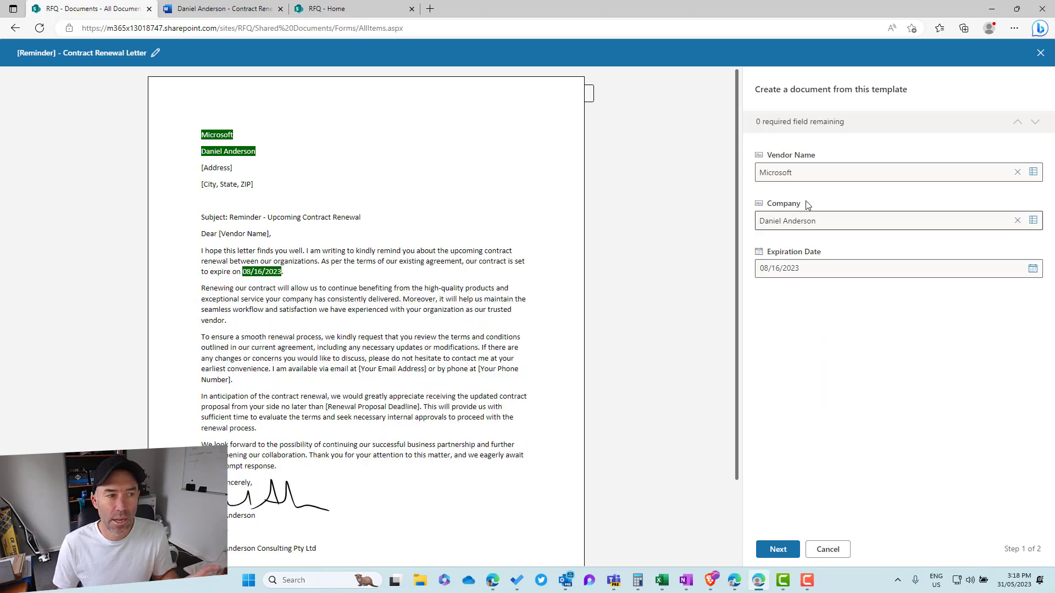
Set the expiration date to 05/17/2023 and clear the Microsoft vendor name.
click(810, 268)
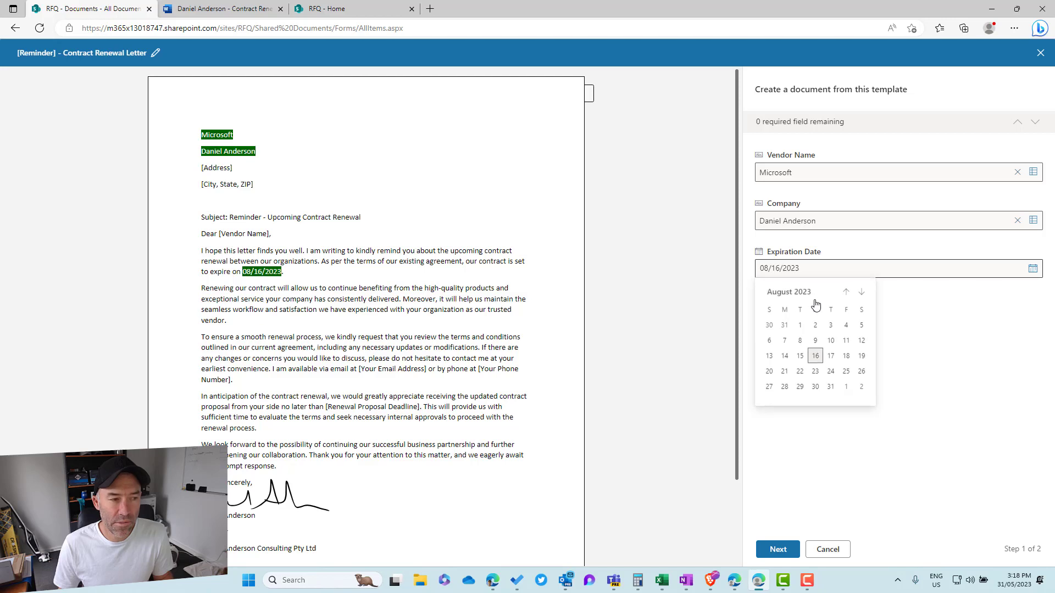
click(847, 294)
click(847, 293)
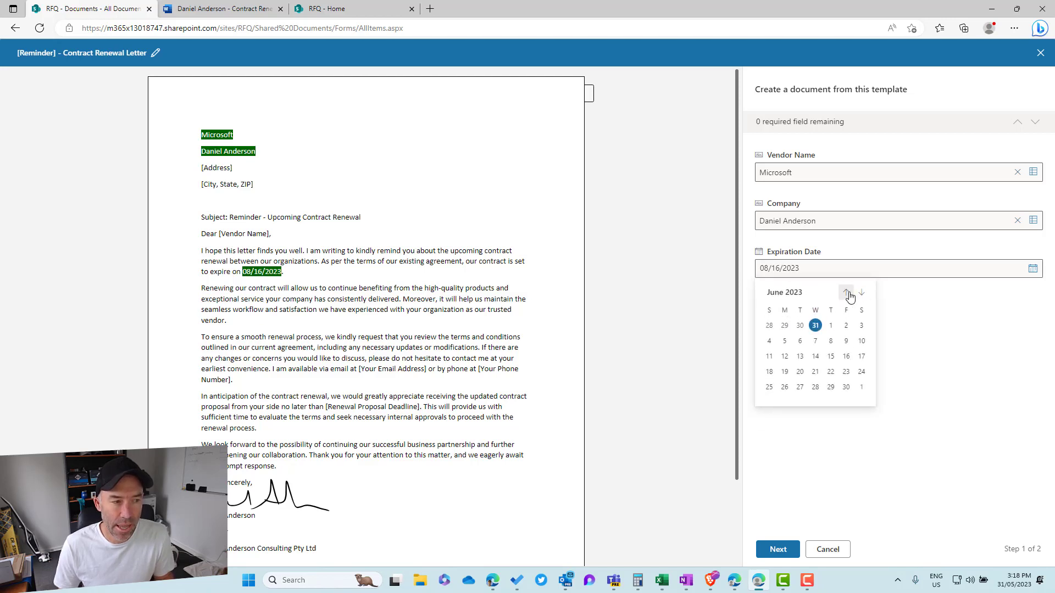
click(847, 293)
click(815, 346)
click(784, 181)
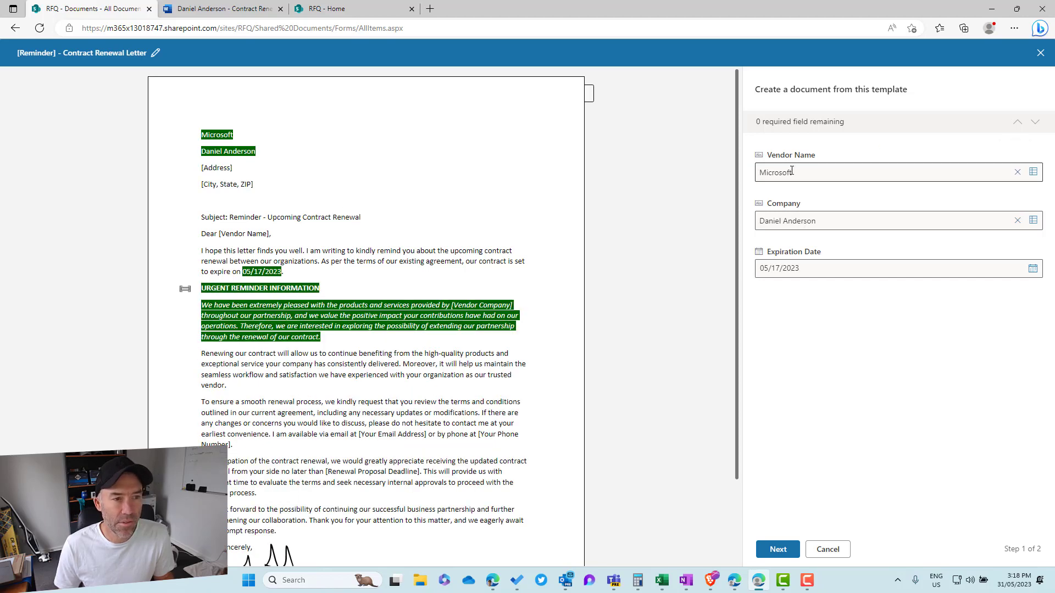
click(1017, 171)
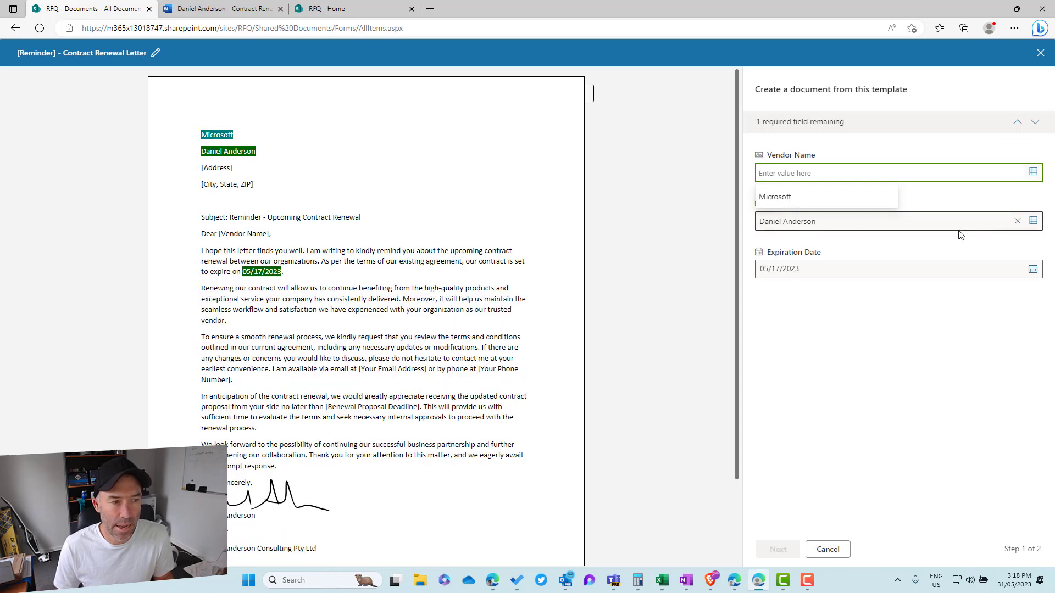
Clear Company, enter Apple as vendor with the contact's name, and proceed to section review.
click(1017, 223)
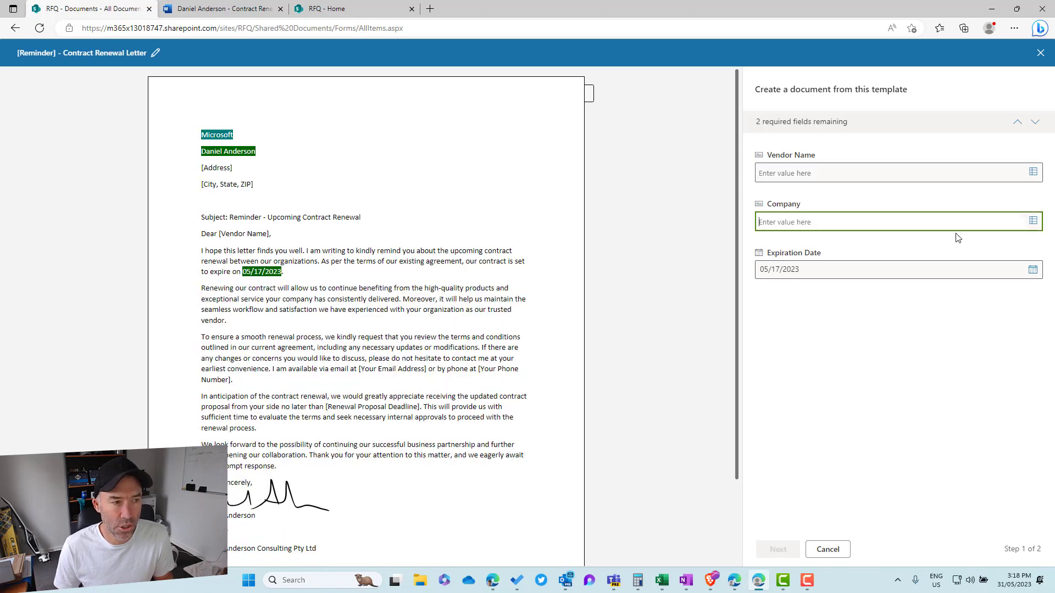
click(794, 173)
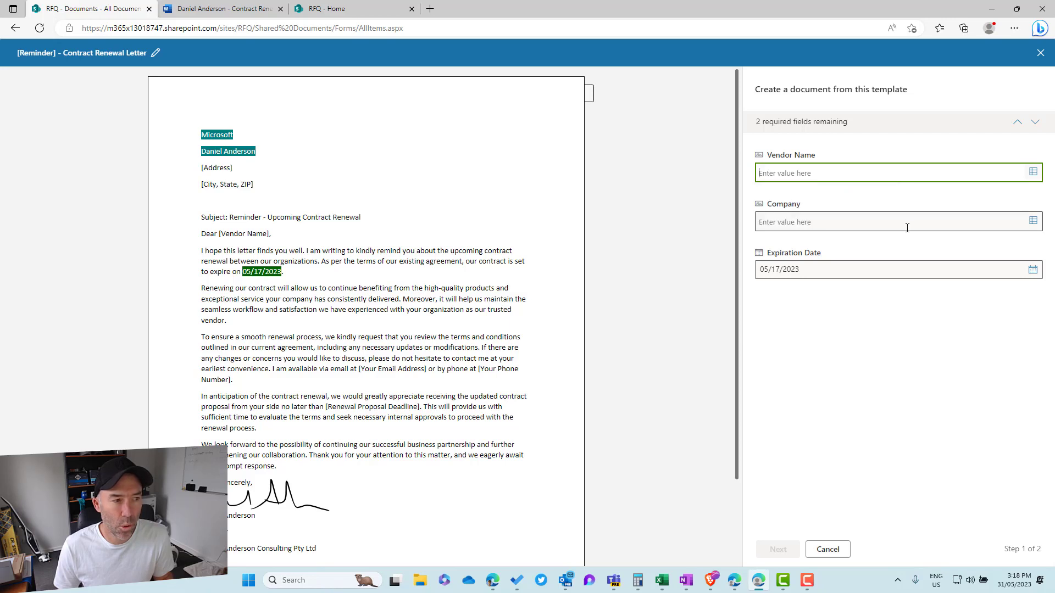
text(Apple)
key(Tab)
text(Steve Jobs)
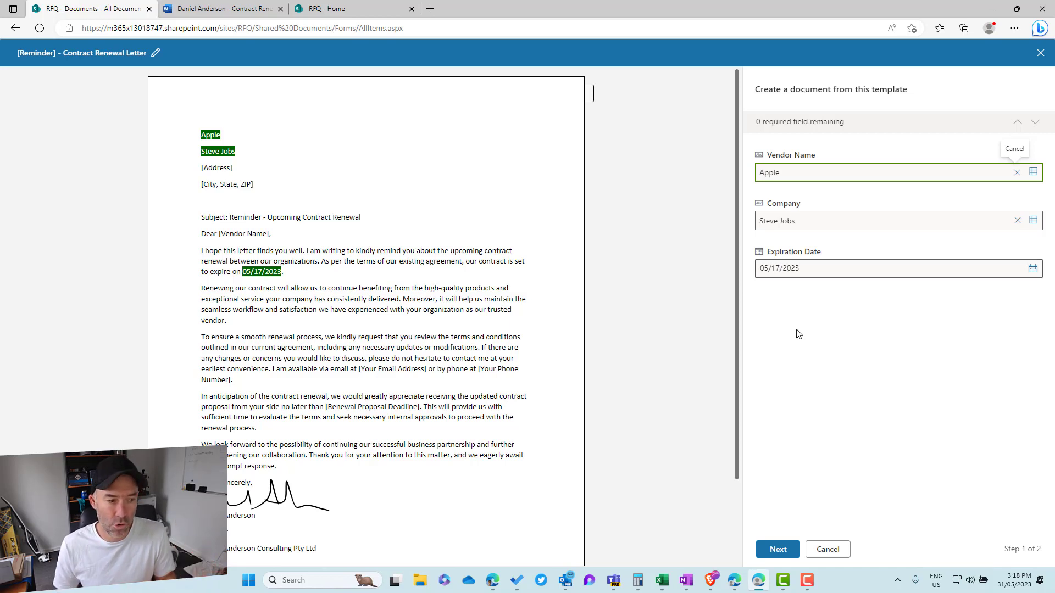
click(776, 549)
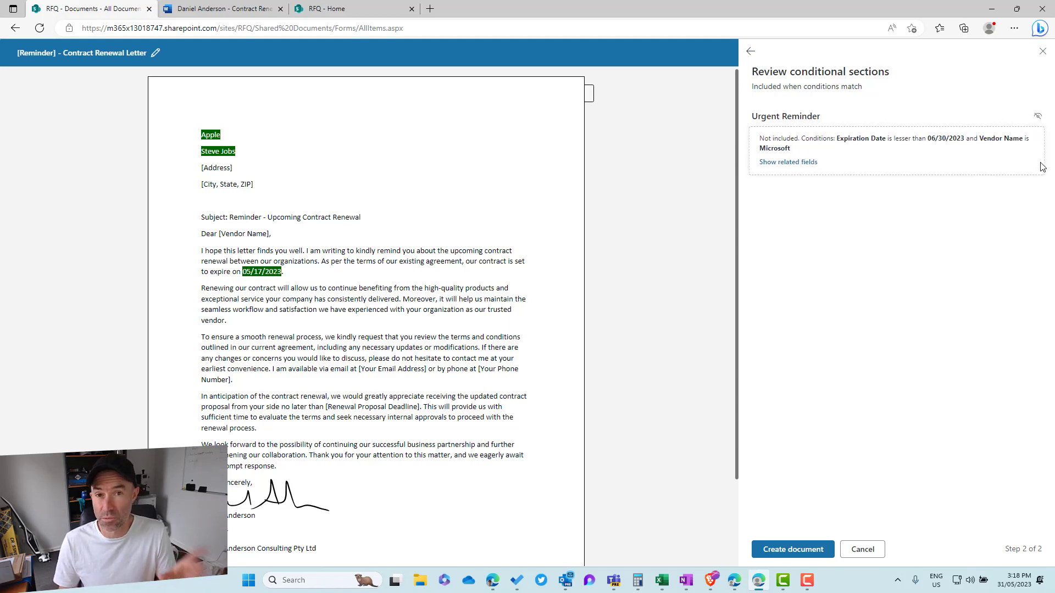
Create the document as 'Apple Reminder - Contract Renewal Letter' and open it from the library.
click(794, 550)
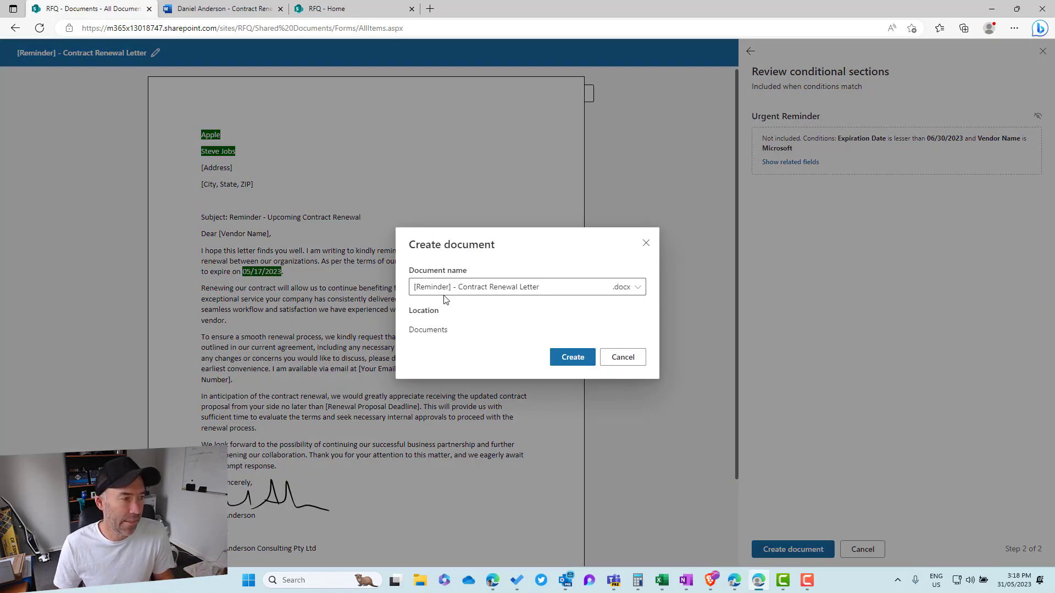
drag(451, 287, 420, 290)
text(Apple)
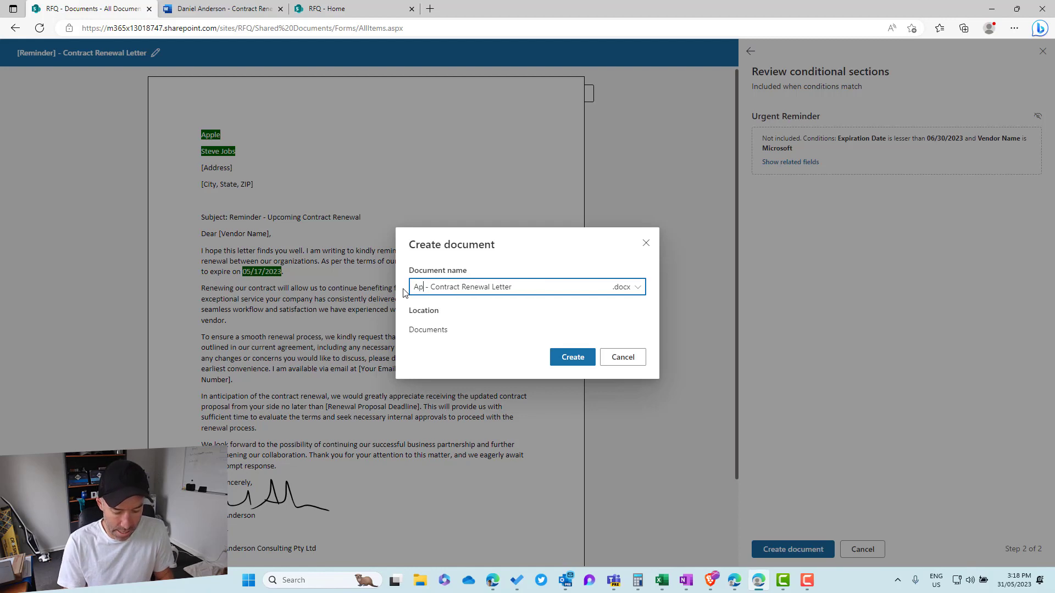
text( Reminder)
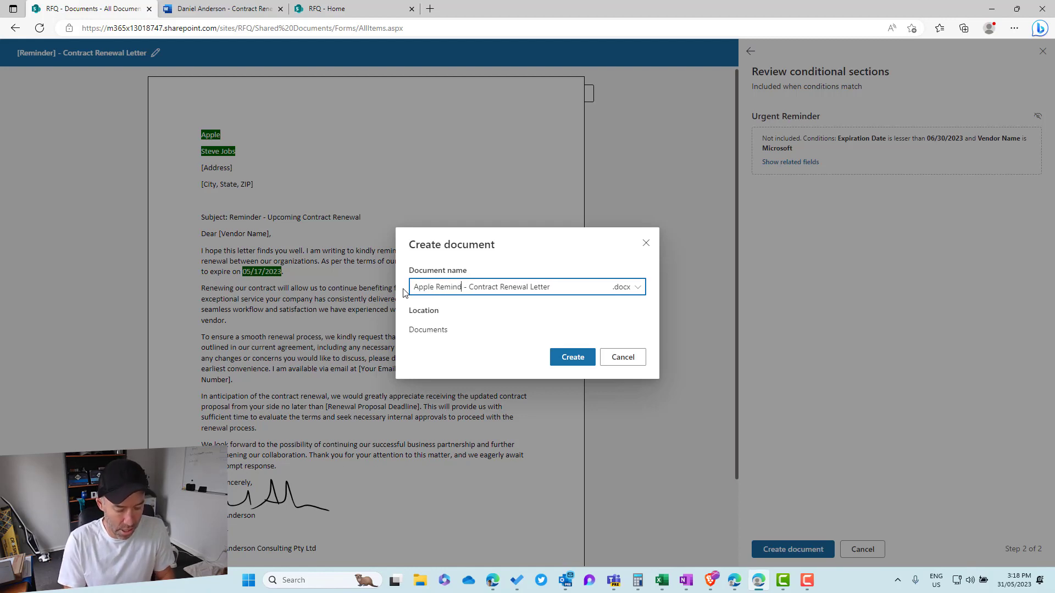
click(570, 354)
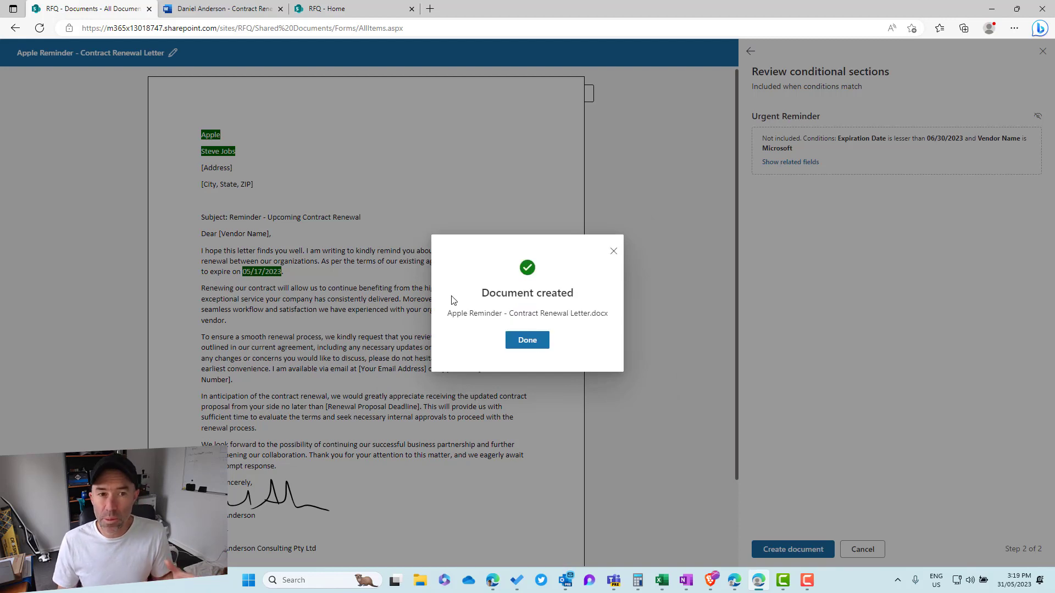
click(531, 342)
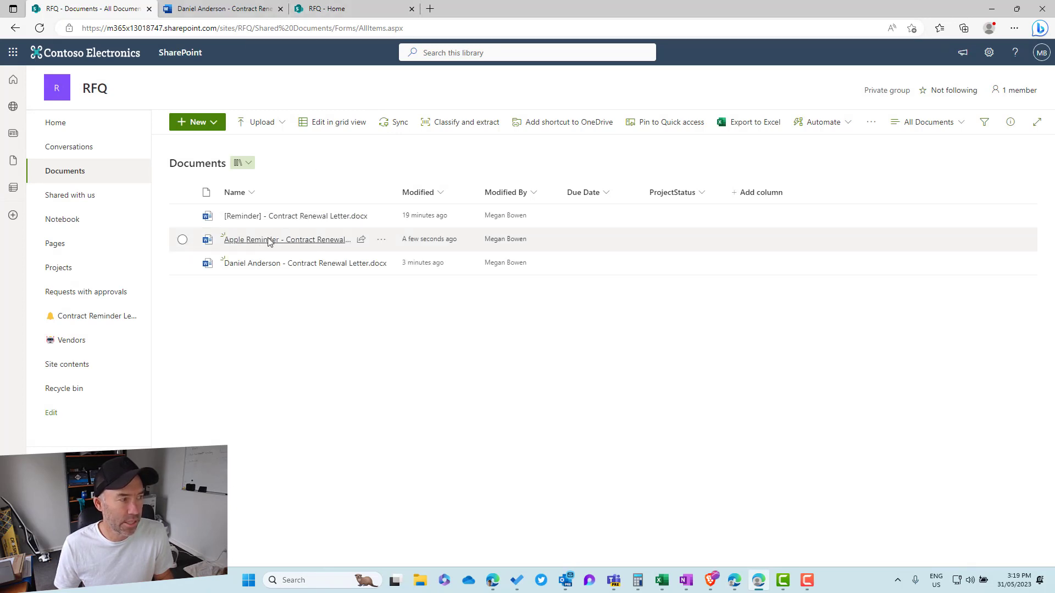
click(271, 239)
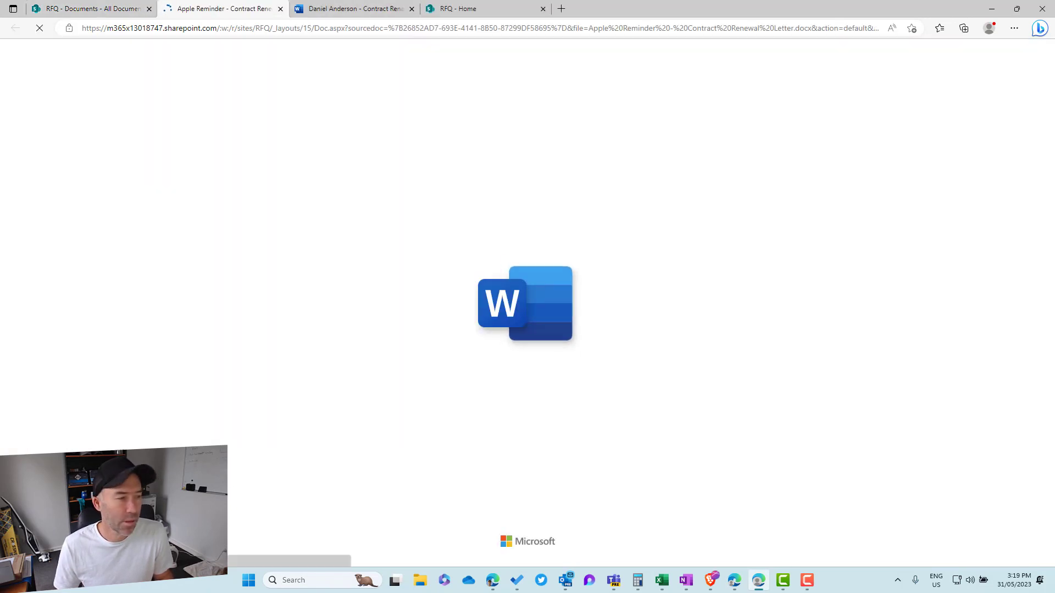